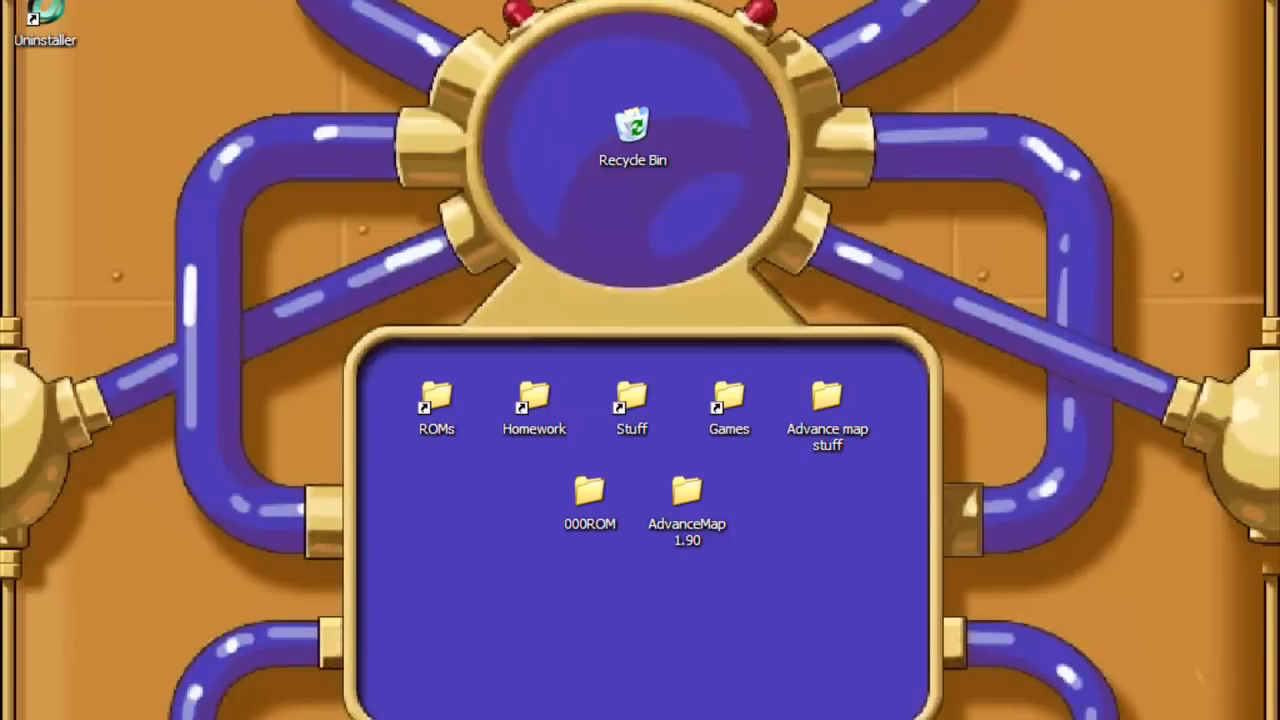
Look at the original sprite picture in the Cranidos Stuff folder.
left_click(636, 718)
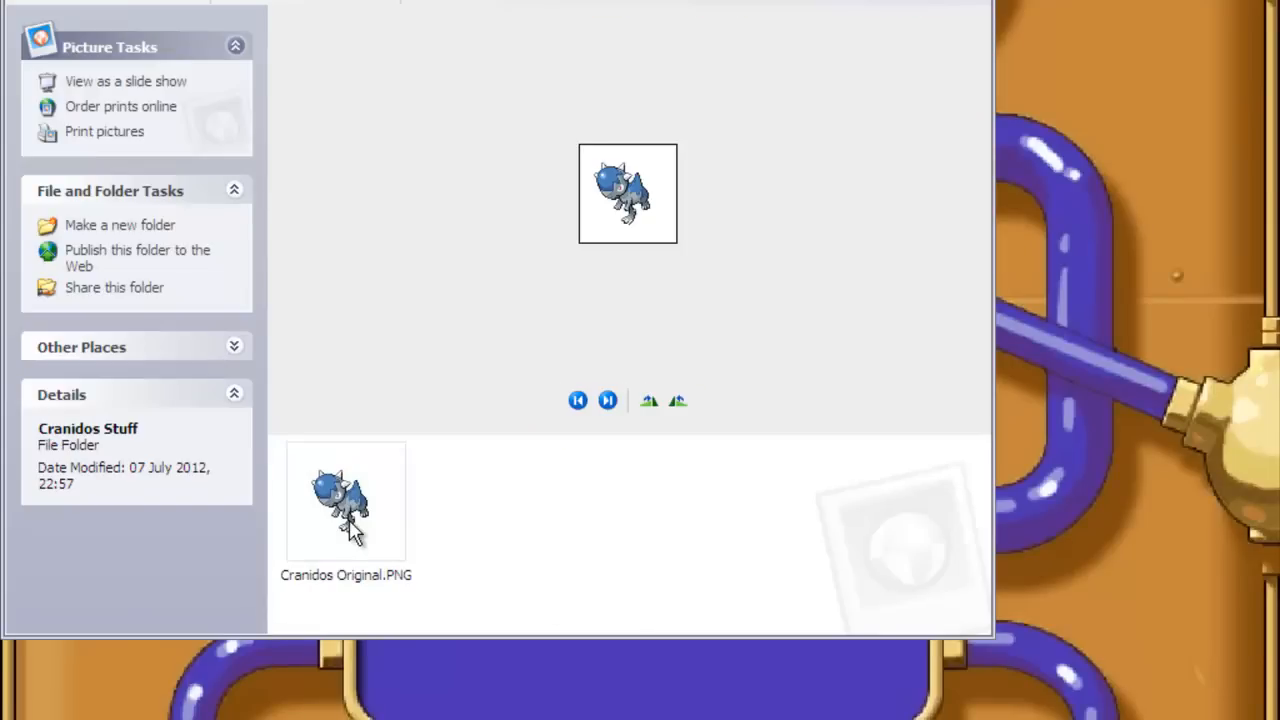
left_click(922, 1)
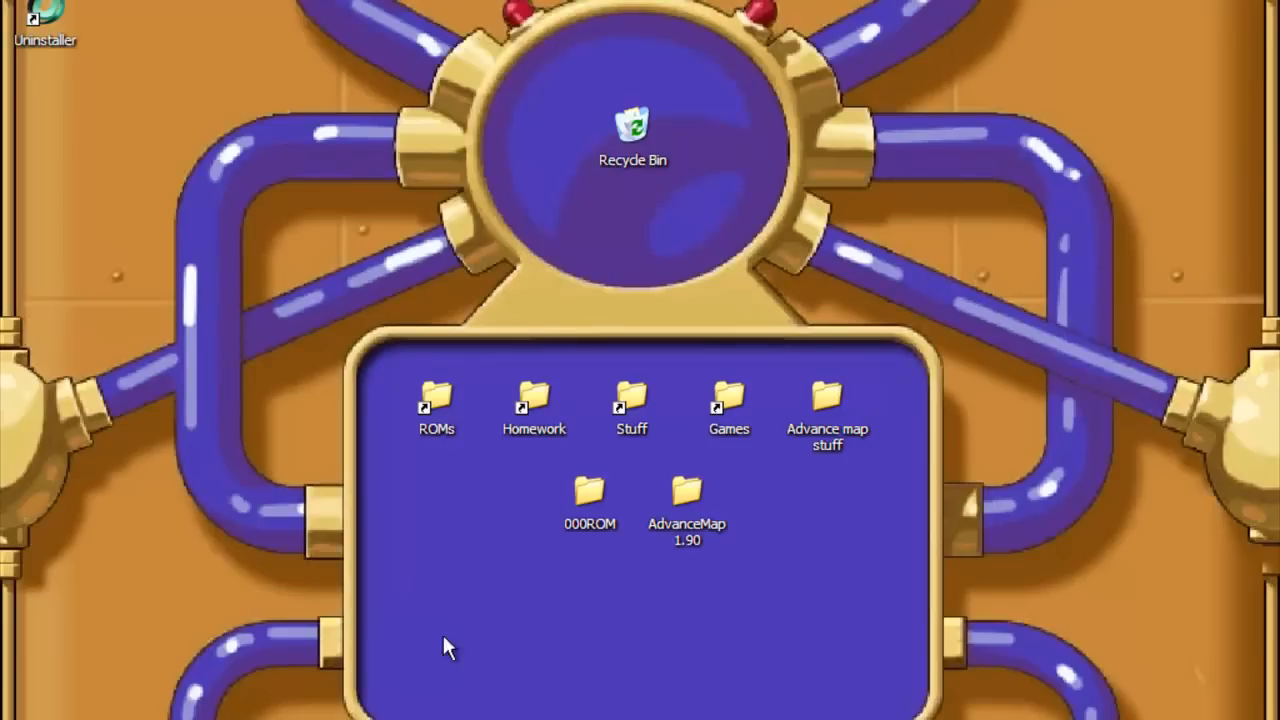
Launch Paint and open Cranidos Original.PNG in it.
left_click(105, 718)
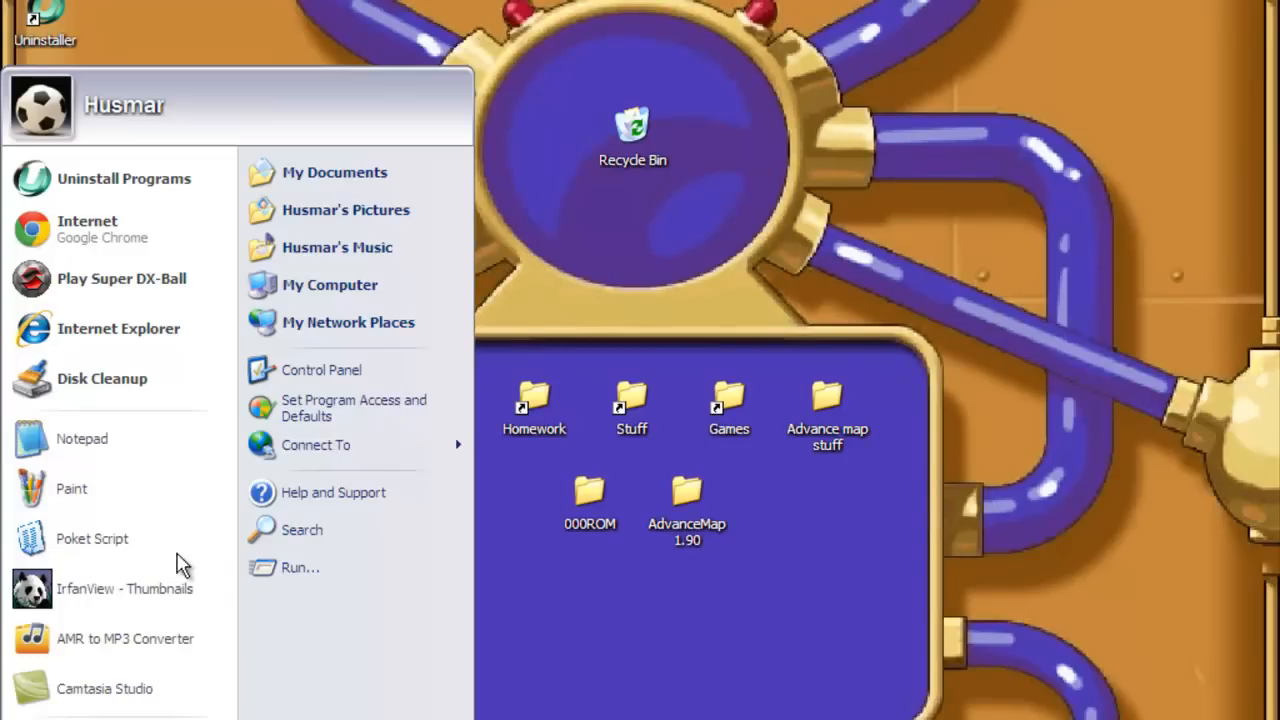
left_click(173, 476)
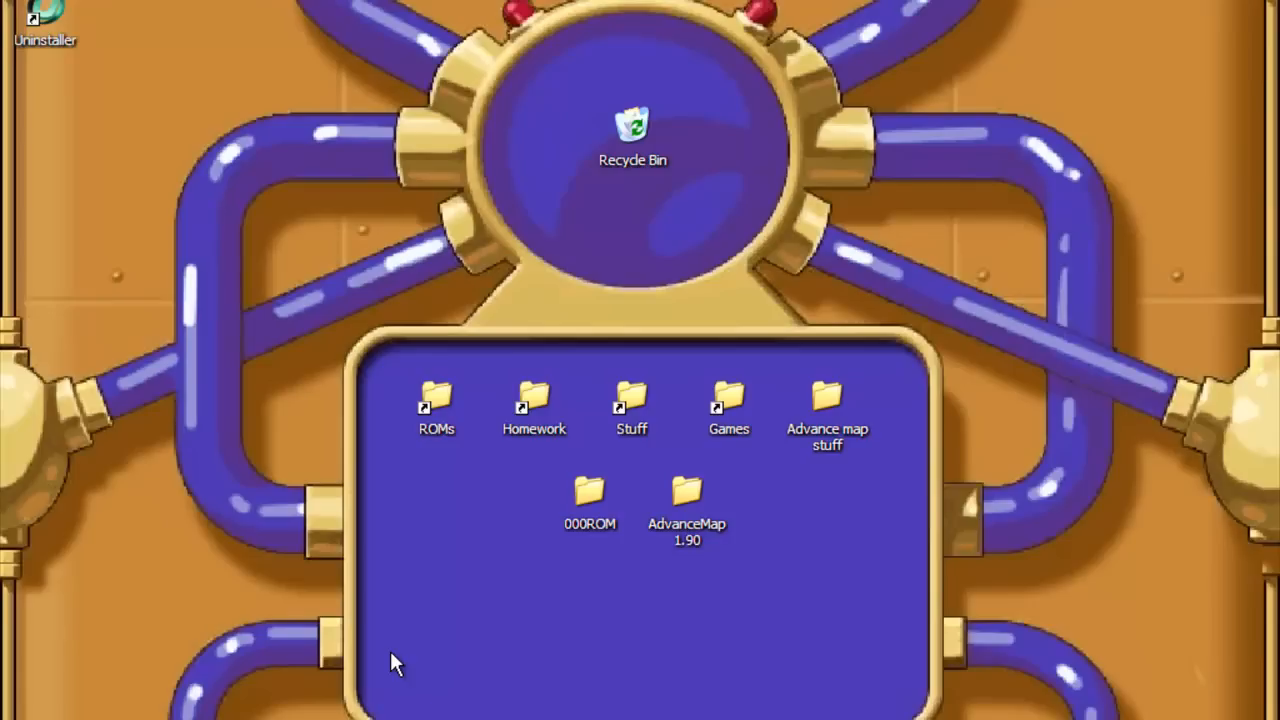
left_click(50, 718)
left_click(94, 500)
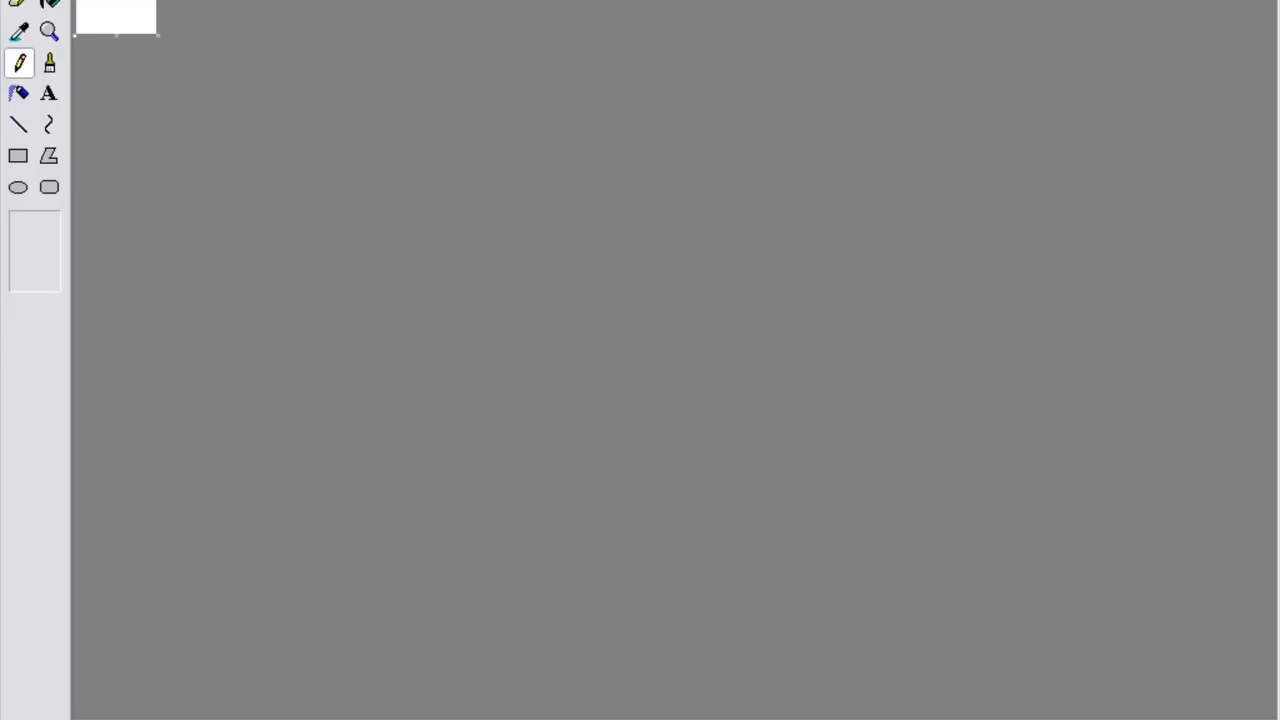
left_click(20, 0)
left_click(48, 1)
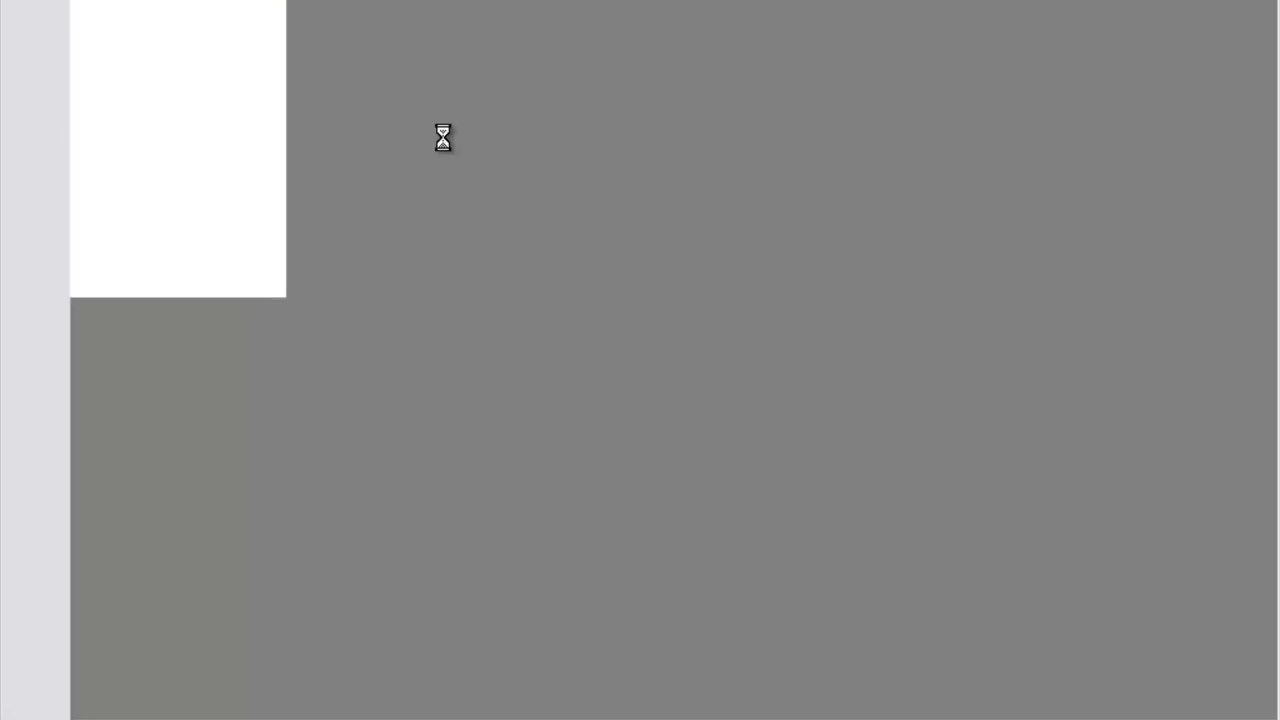
double_click(199, 47)
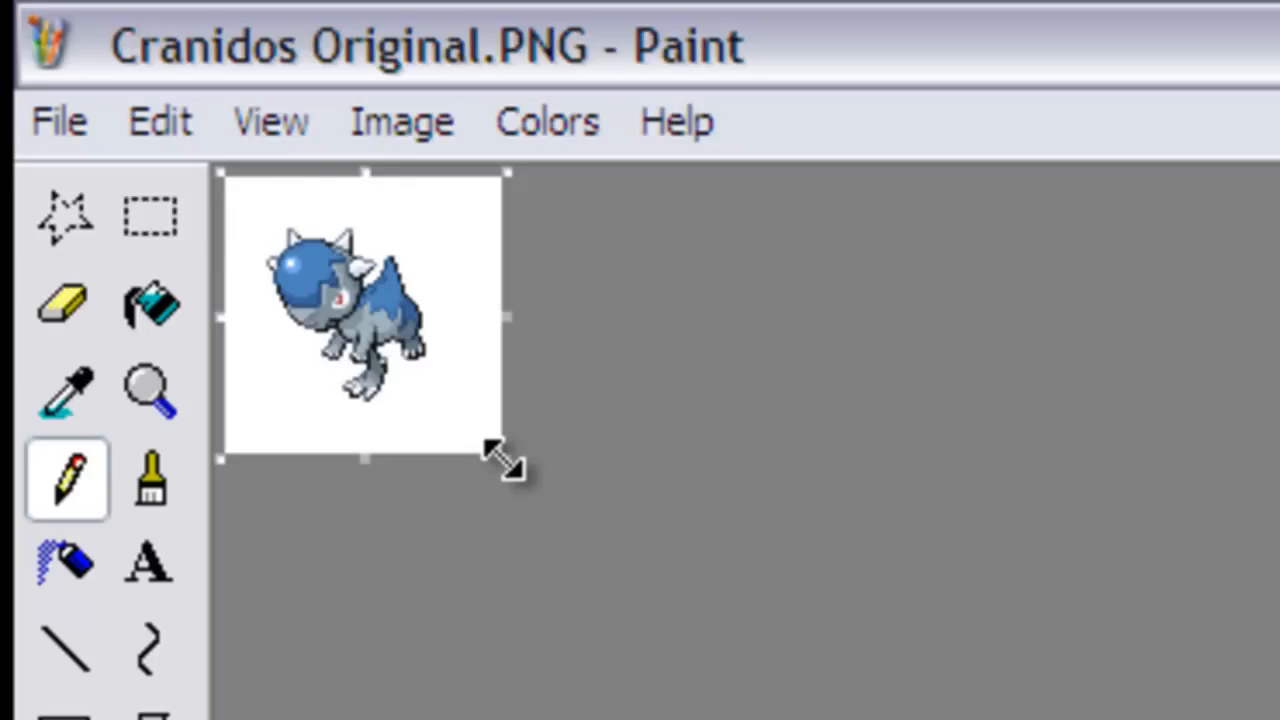
Check the canvas dimensions of the Cranidos sprite without resizing it.
mouse_move(503, 460)
left_mouse_down()
mouse_move(500, 434)
mouse_move(513, 460)
mouse_move(493, 460)
mouse_move(500, 440)
mouse_move(520, 453)
mouse_move(500, 453)
left_mouse_up()
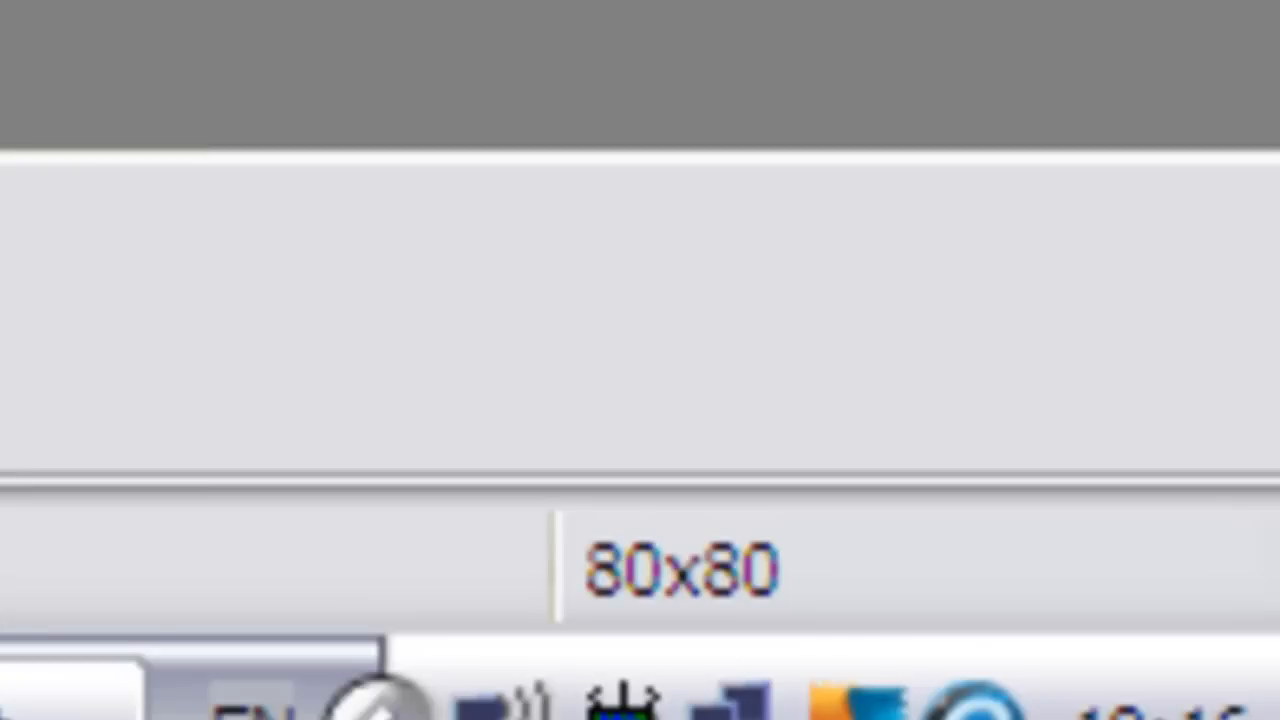
left_click_drag(500, 453, 500, 453)
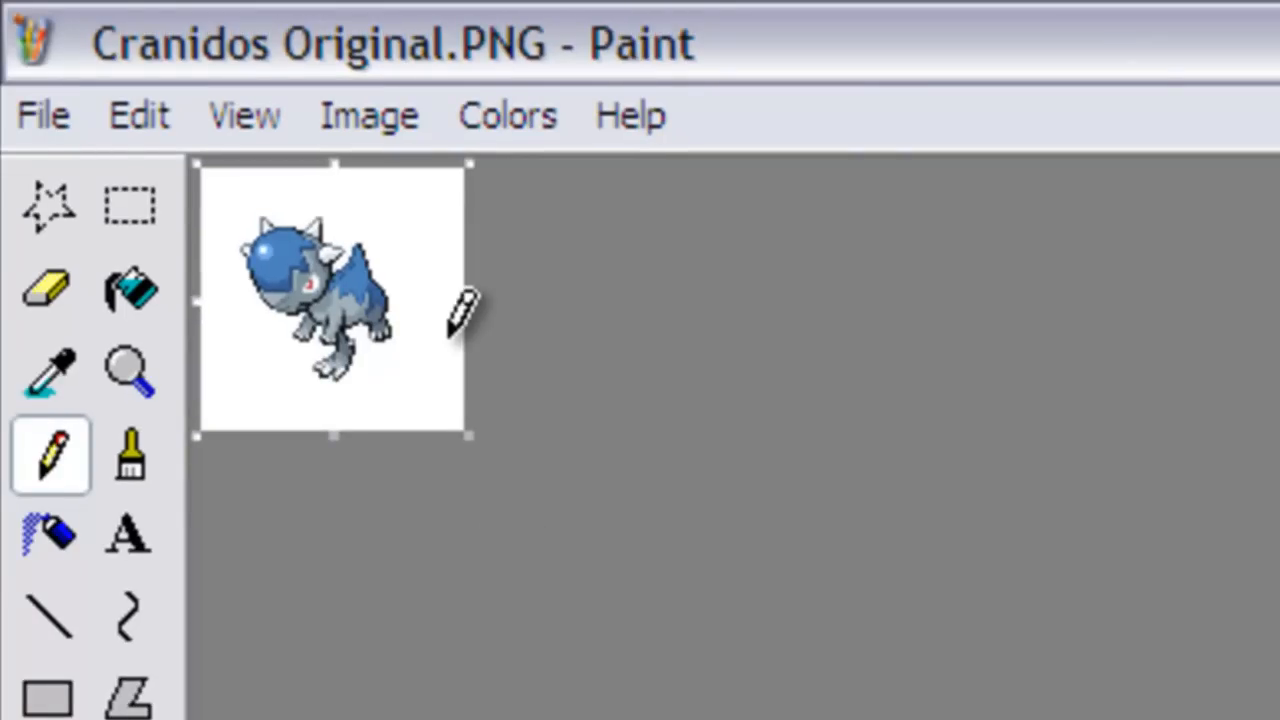
left_click(405, 145)
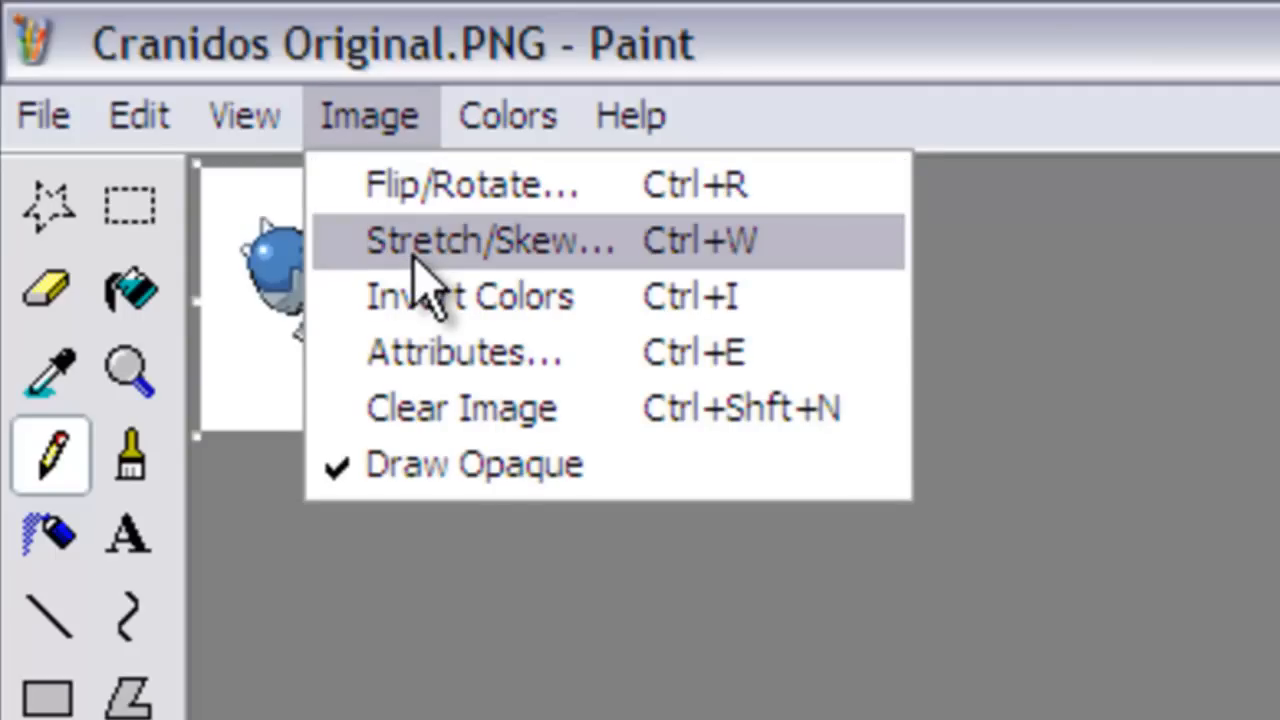
left_click(426, 232)
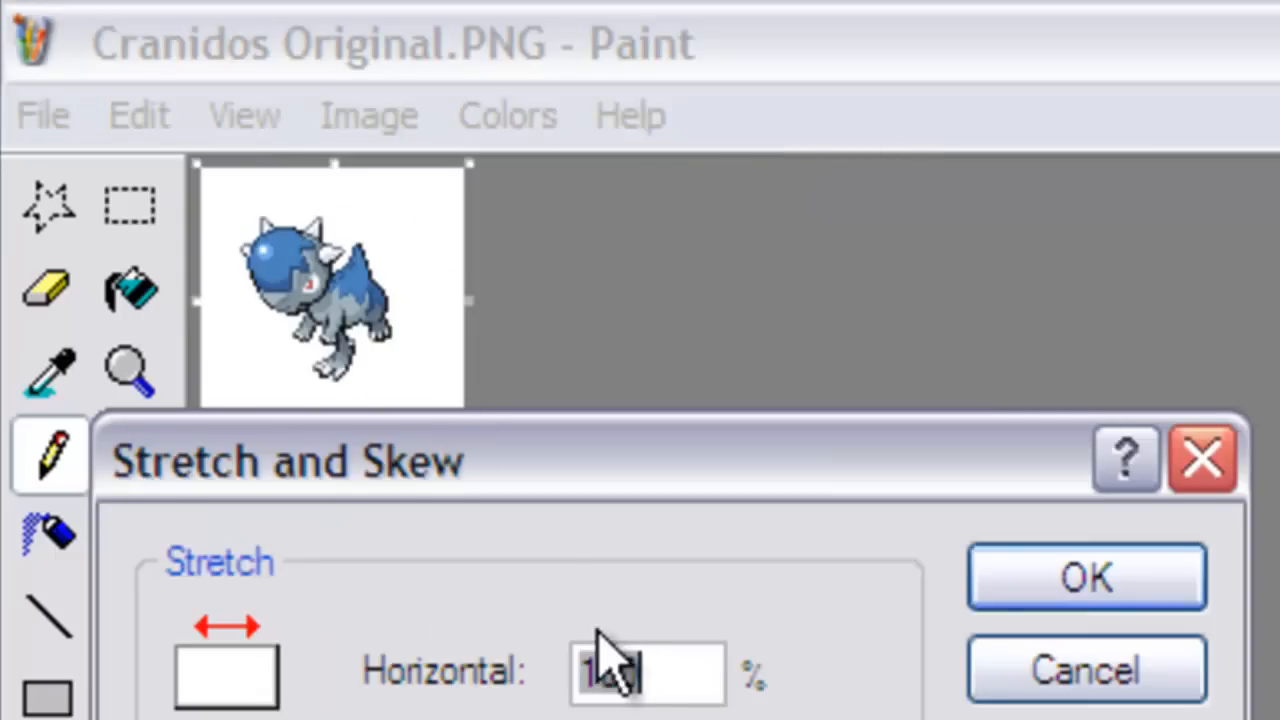
left_click(1095, 674)
Save Cranidos Original.PNG, glance at the Cranidos Stuff folder and return to Paint.
left_click(45, 130)
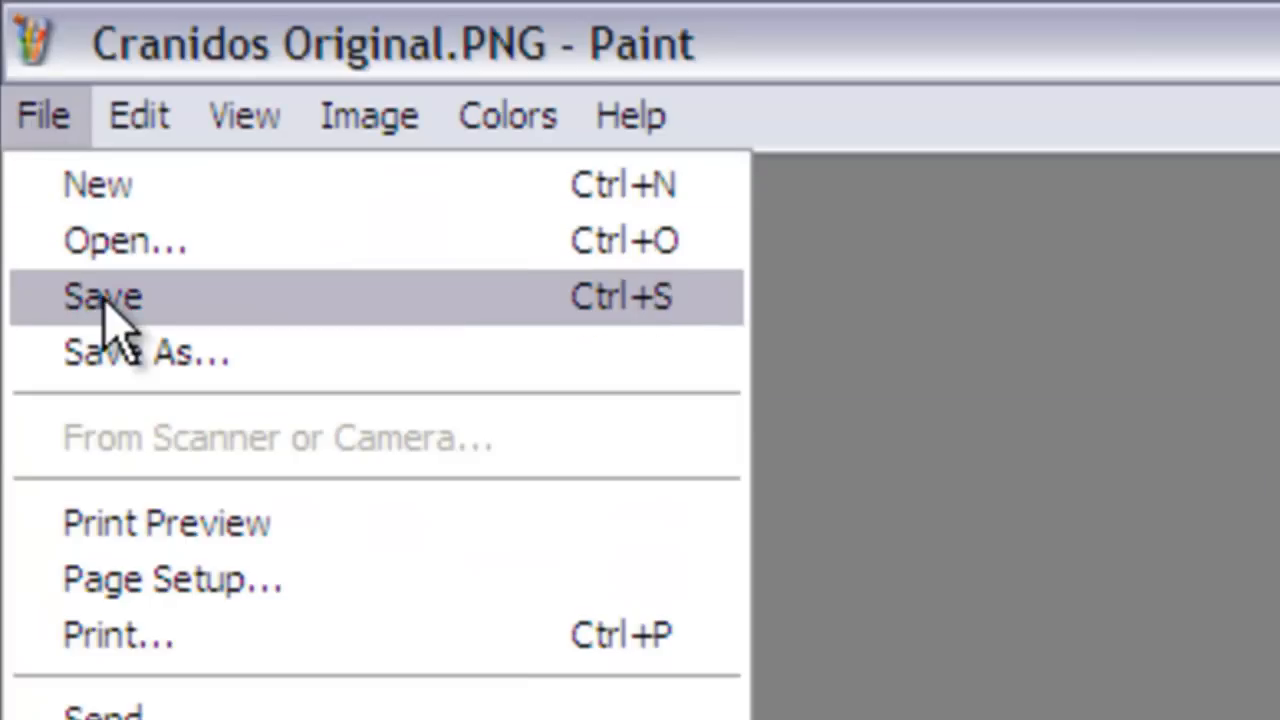
left_click(243, 294)
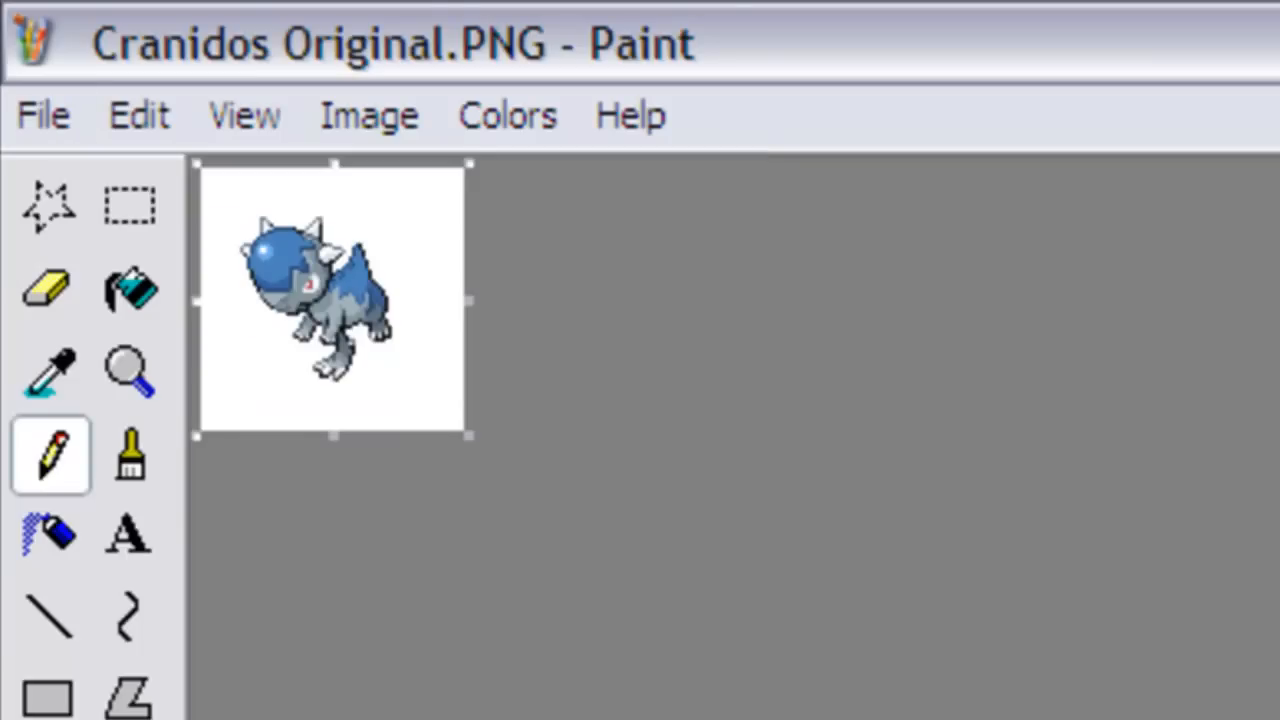
key("alt+Tab")
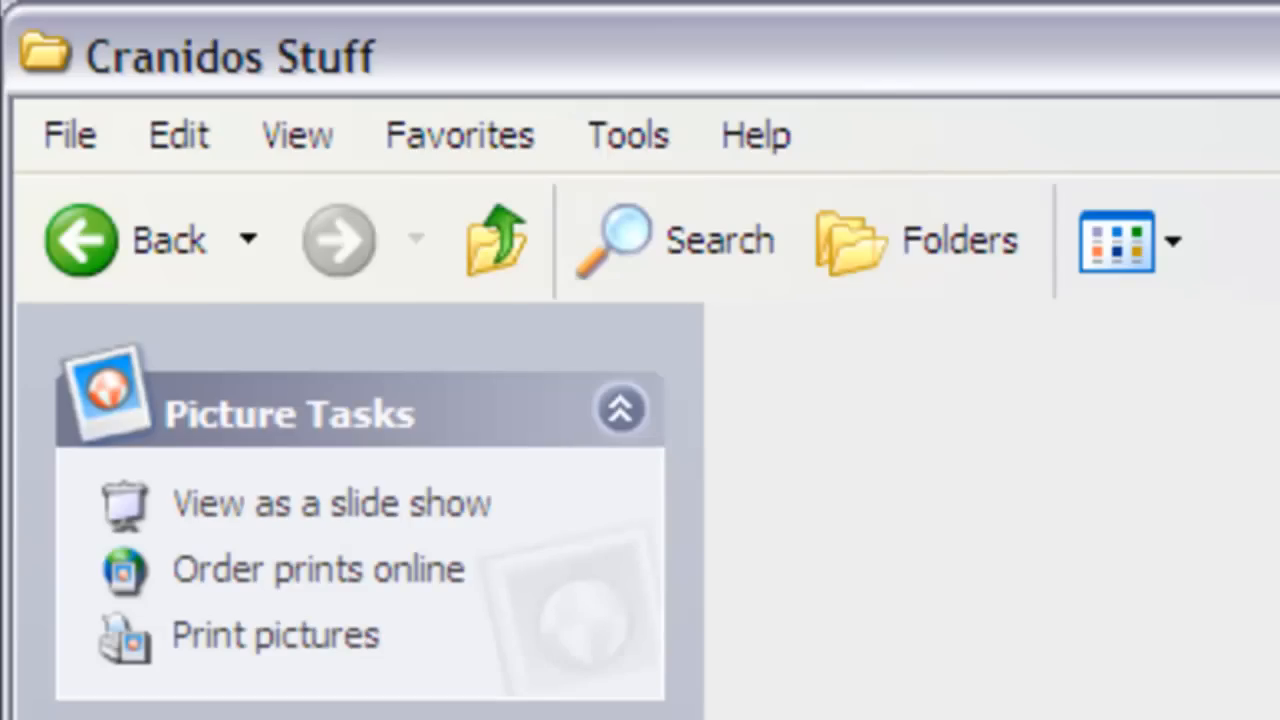
key("alt+Tab")
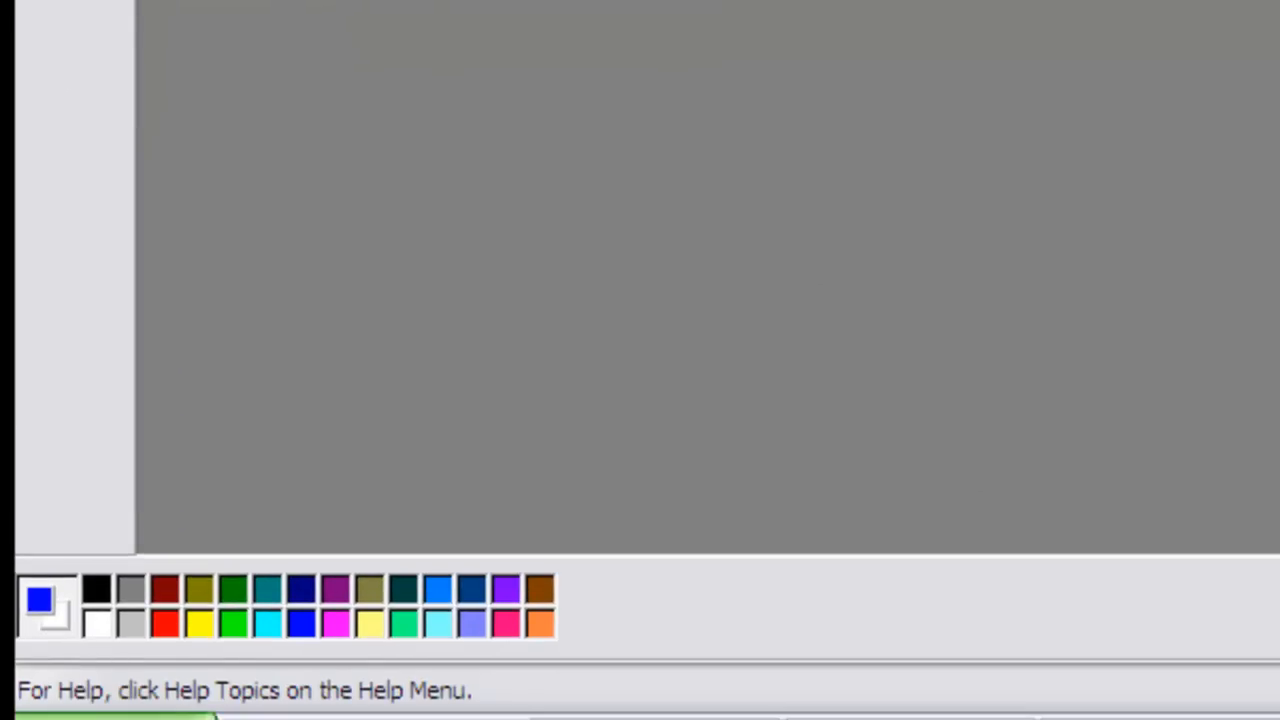
Fill the sprite's white background with bright green and save the picture as Cranidos Green in PNG format.
left_click(235, 625)
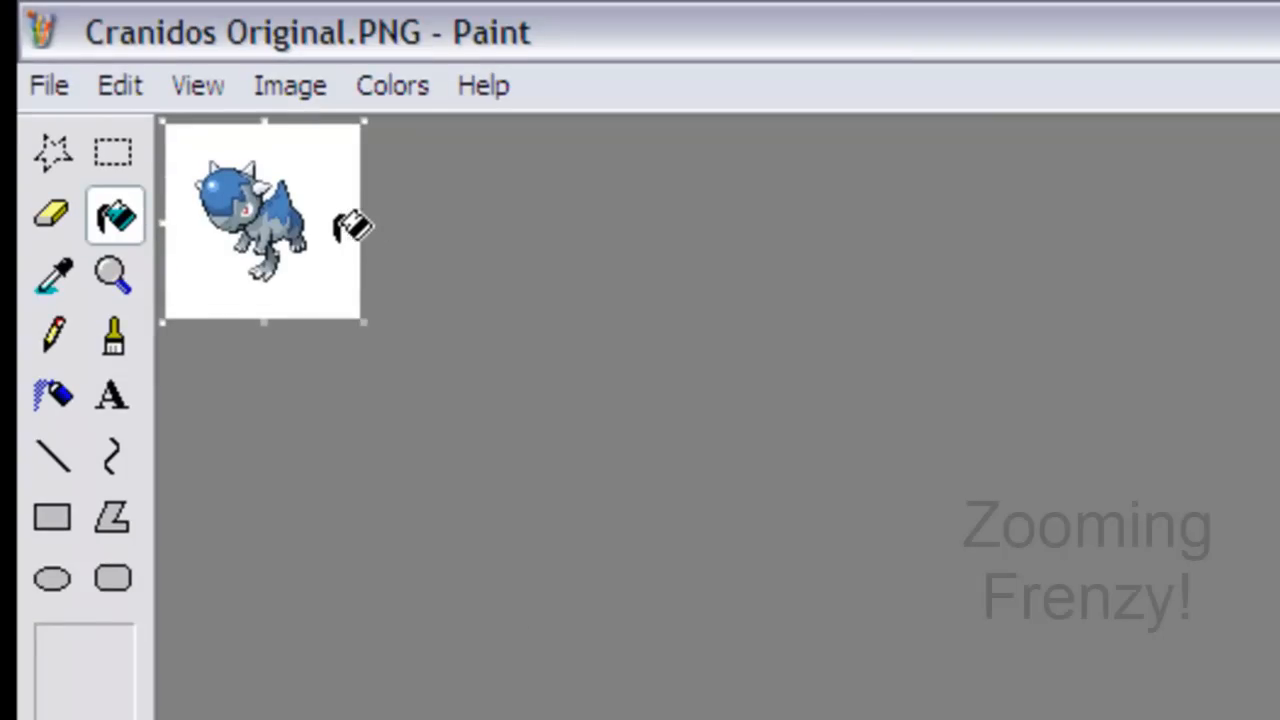
left_click(338, 233)
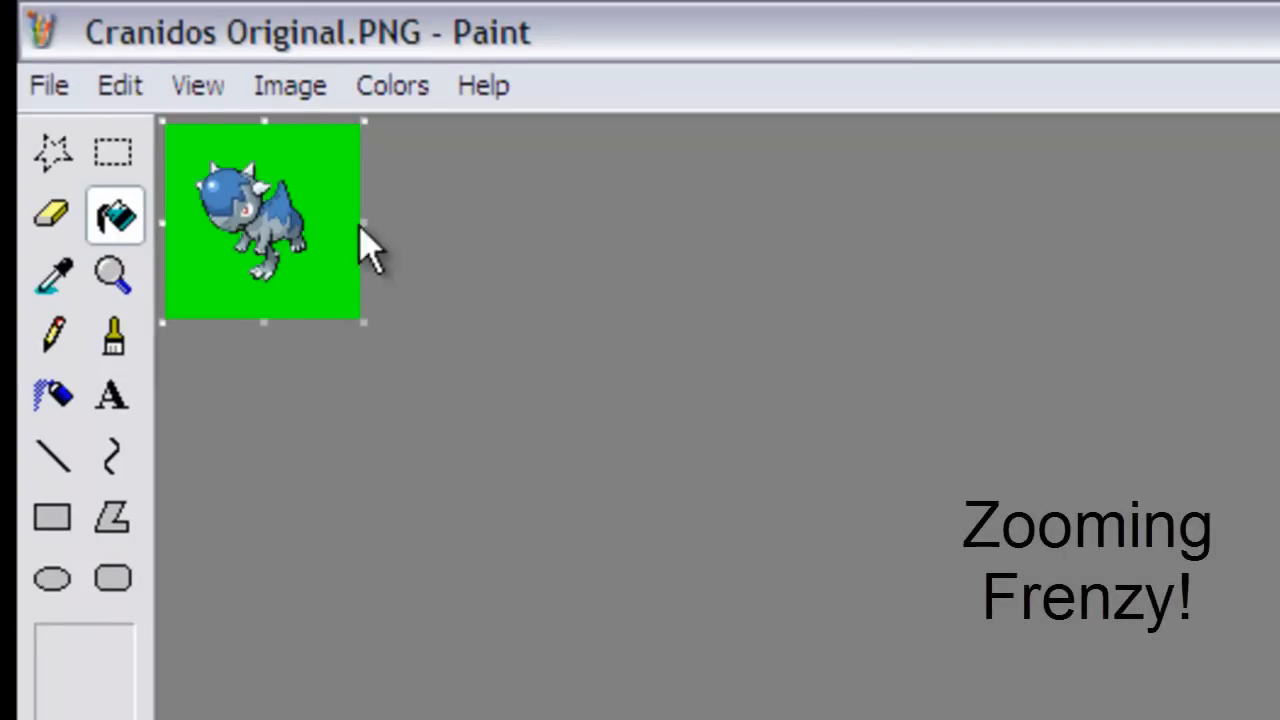
left_click(42, 88)
left_click(66, 264)
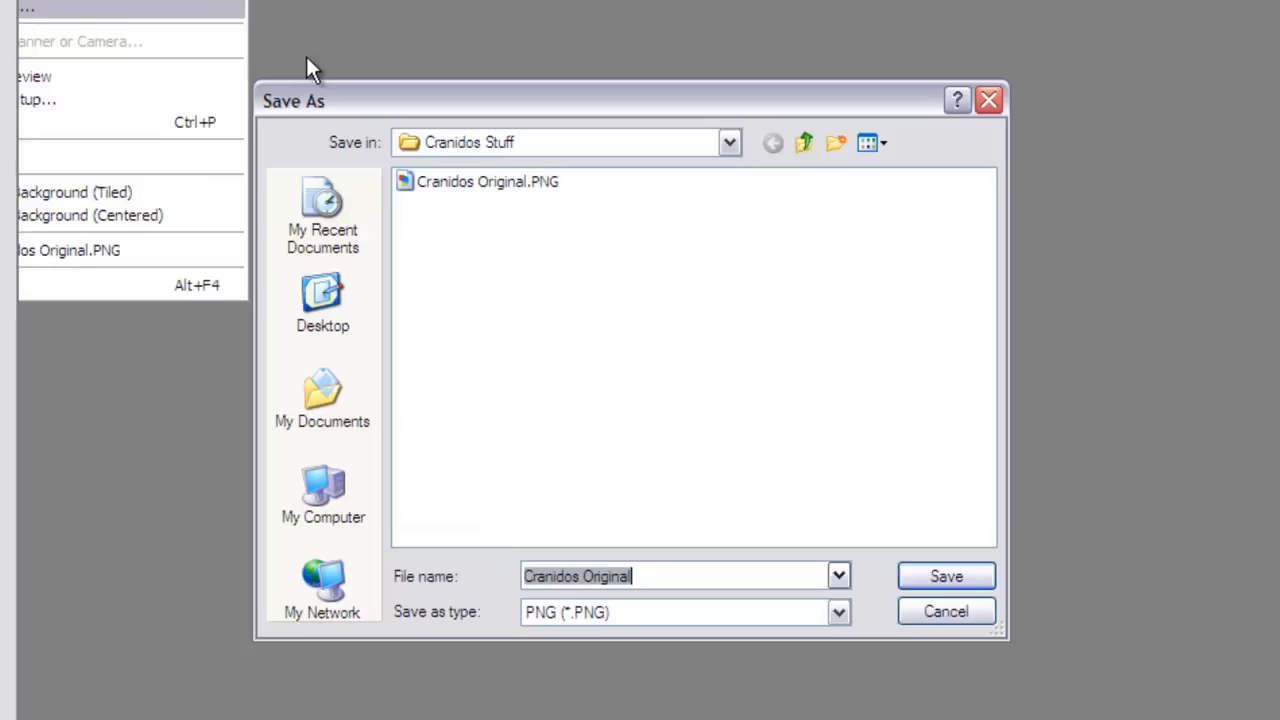
left_click_drag(663, 575, 577, 575)
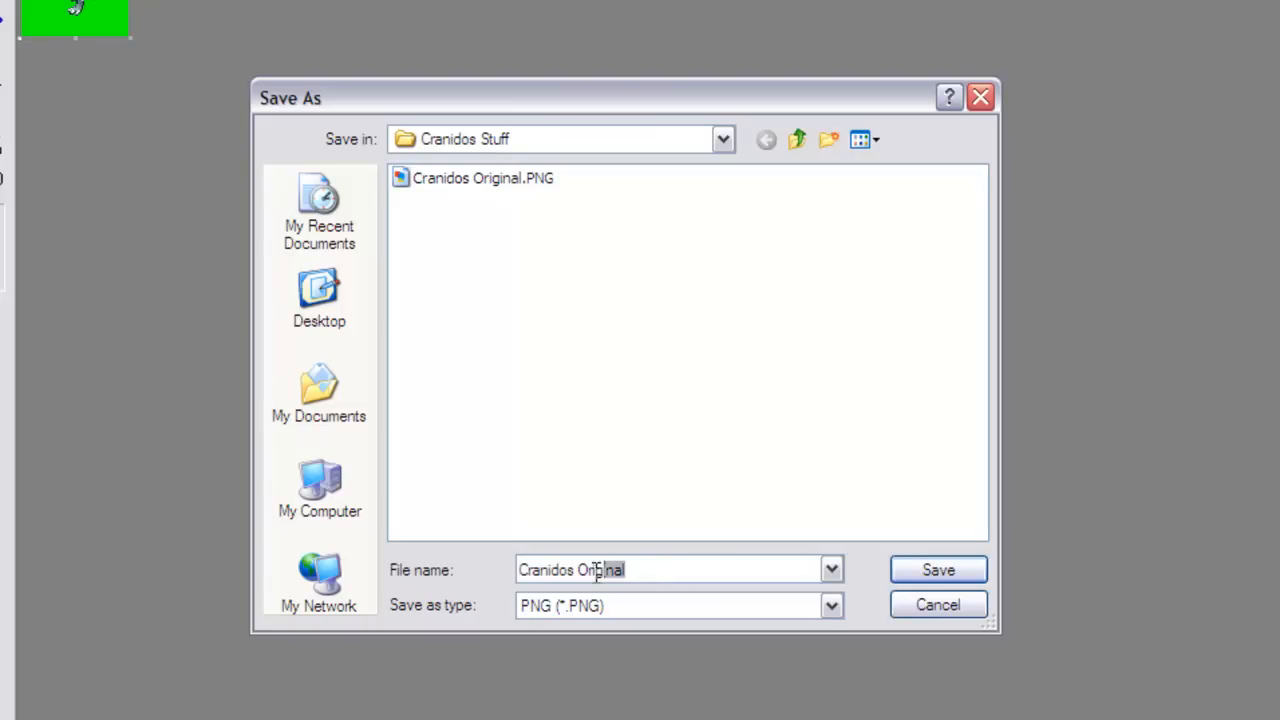
type("Green")
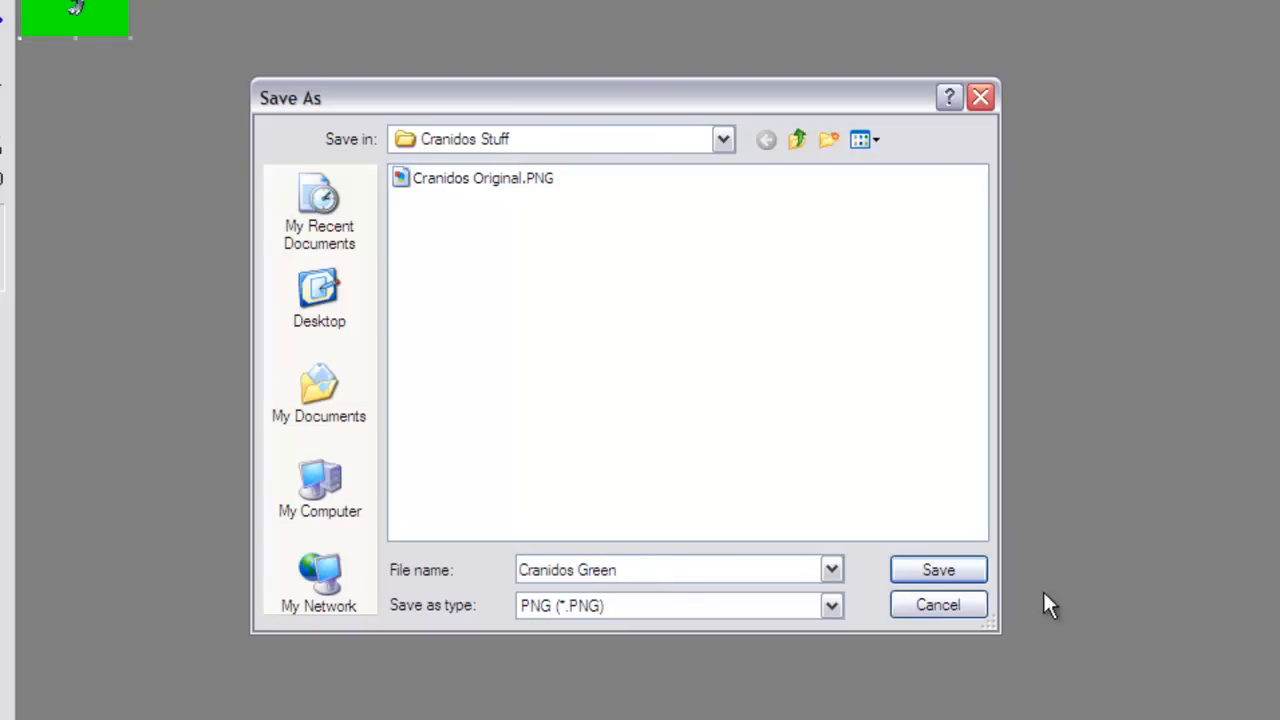
left_click(979, 571)
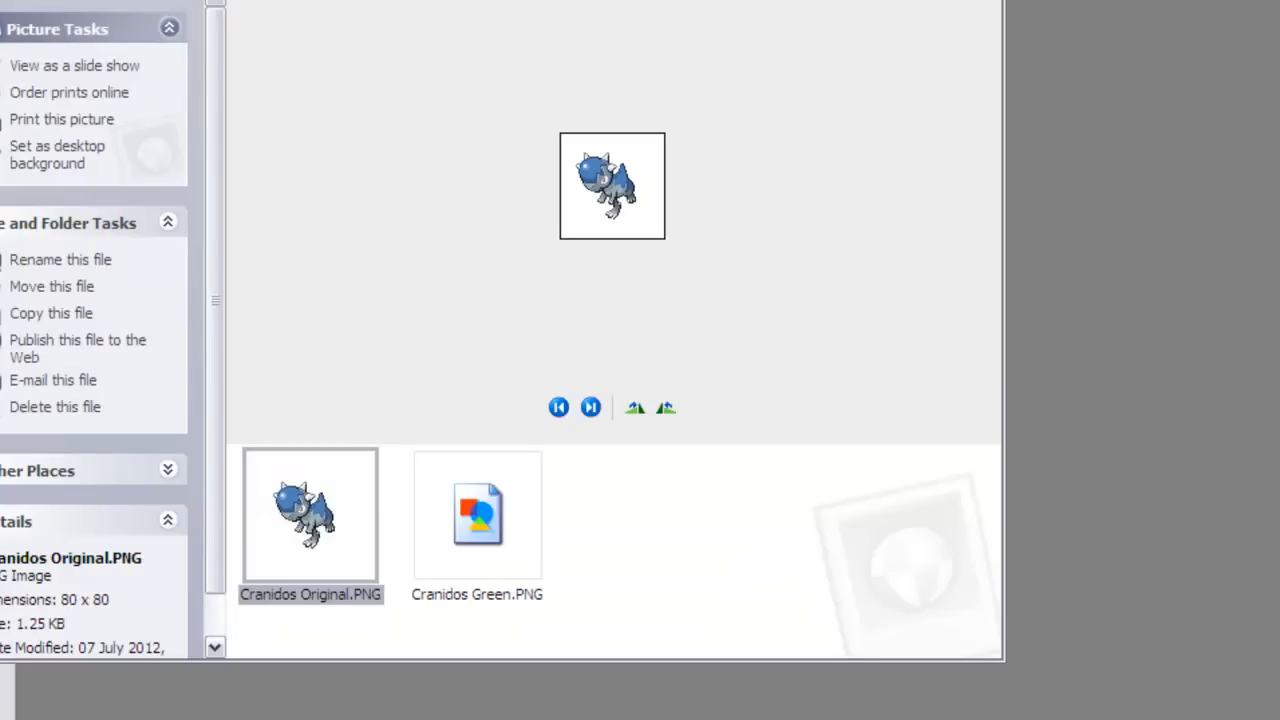
Open Cranidos Green.PNG from the Cranidos Stuff folder in IrfanView.
right_click(465, 548)
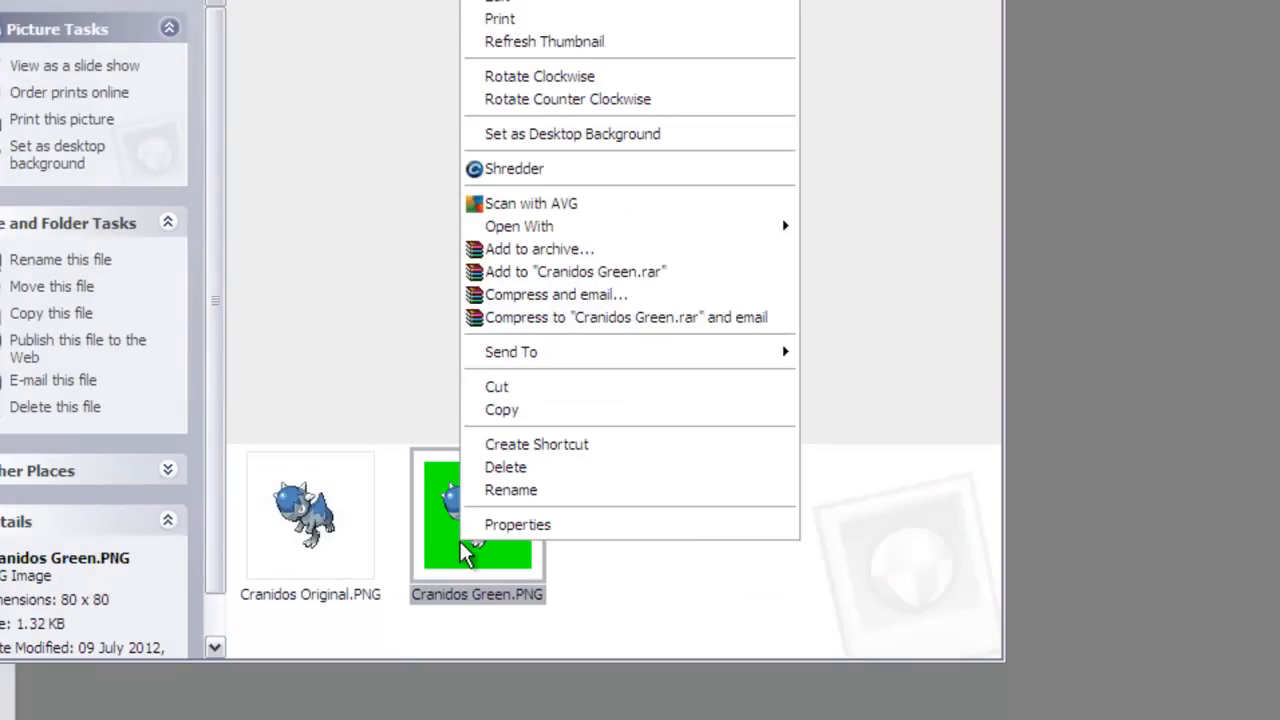
mouse_move(613, 232)
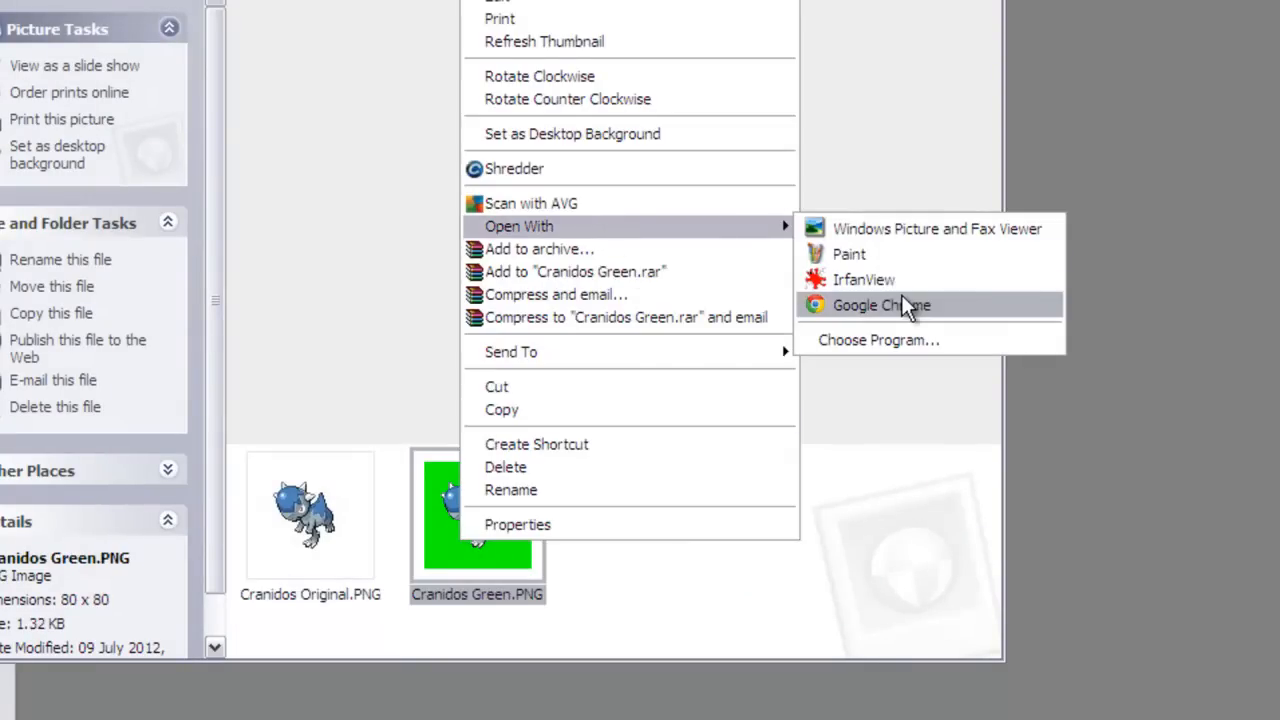
left_click(880, 279)
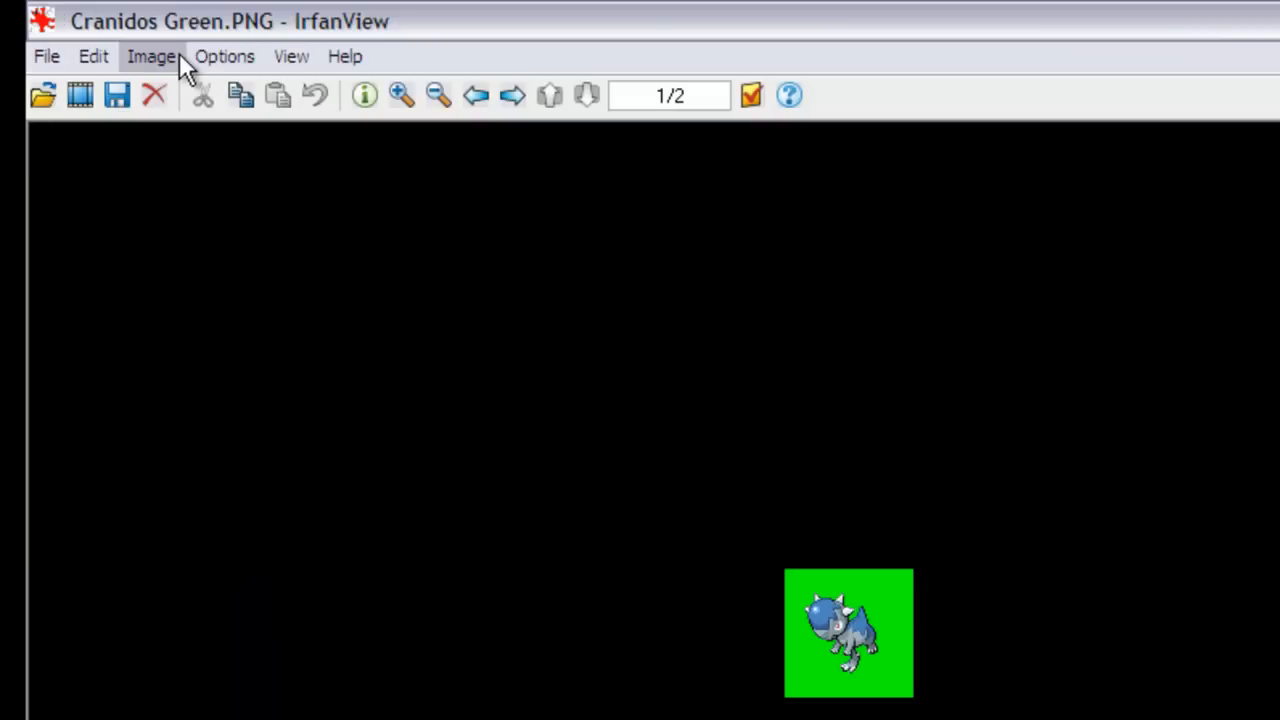
Decrease the color depth of Cranidos Green.PNG to 16 colors (4 BPP).
left_click(179, 56)
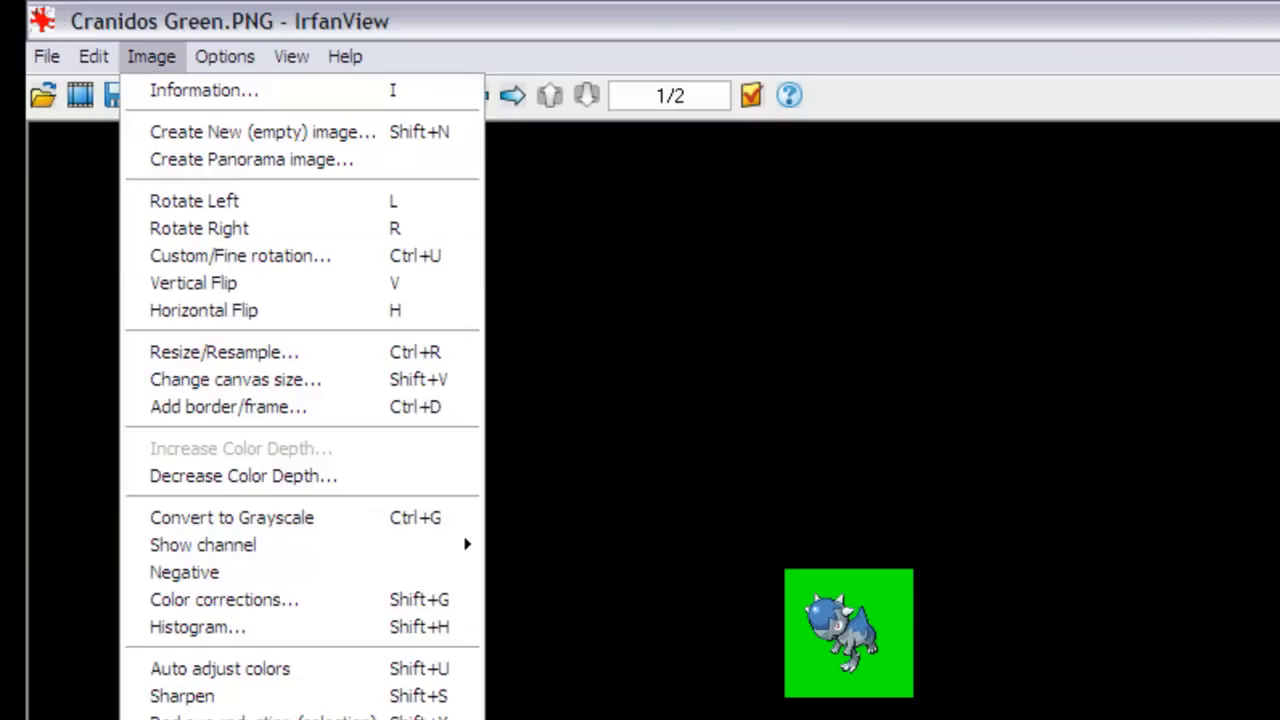
left_click(284, 476)
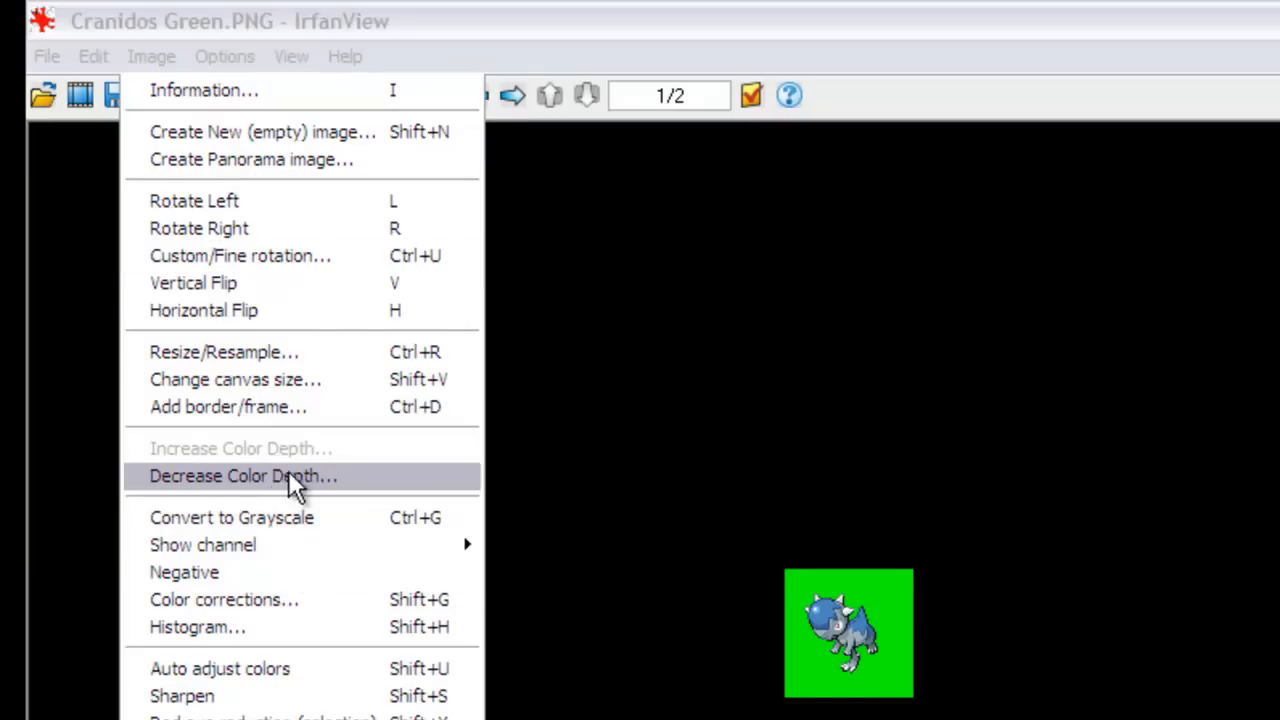
left_click(698, 539)
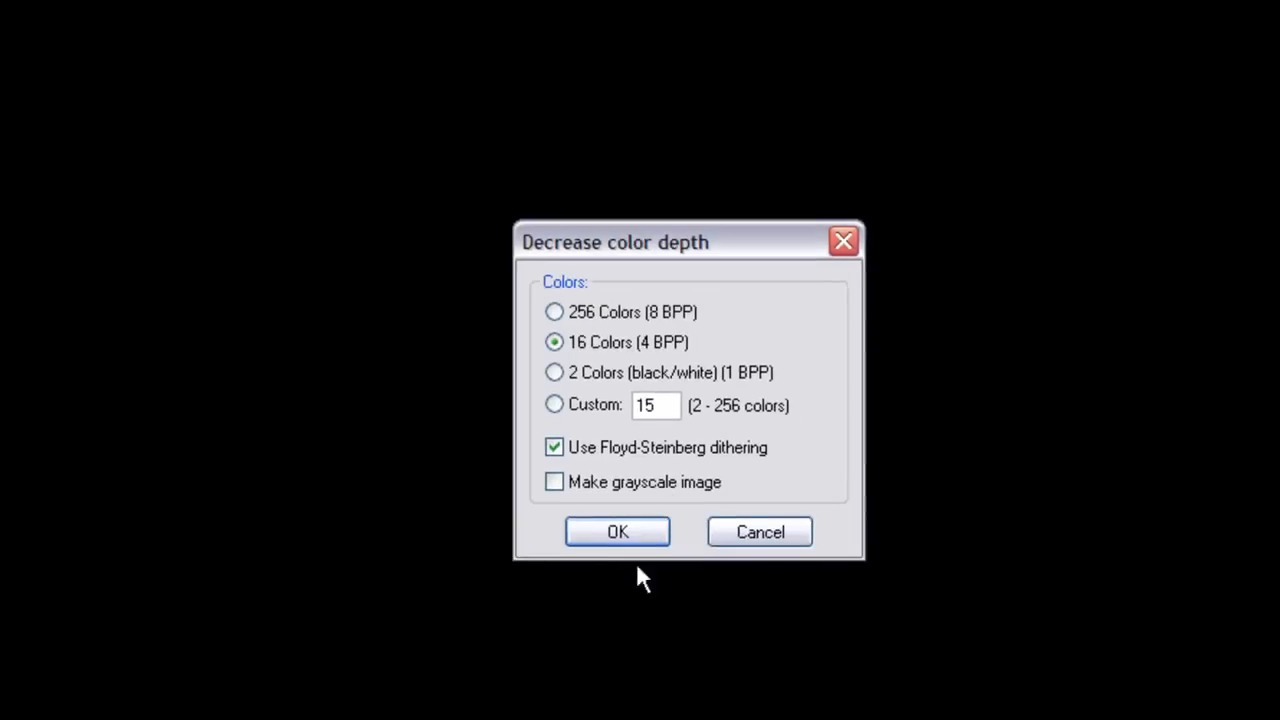
left_click(576, 444)
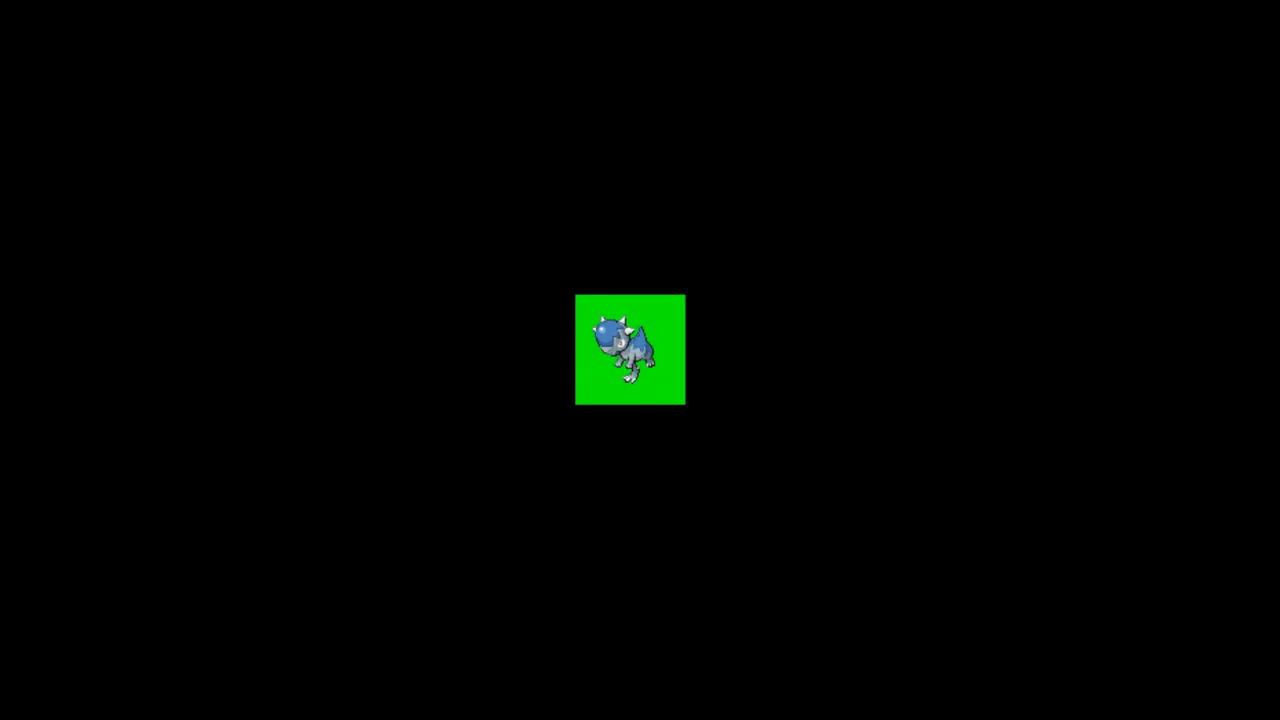
Open the palette of the color-reduced sprite for editing.
left_click(28, 2)
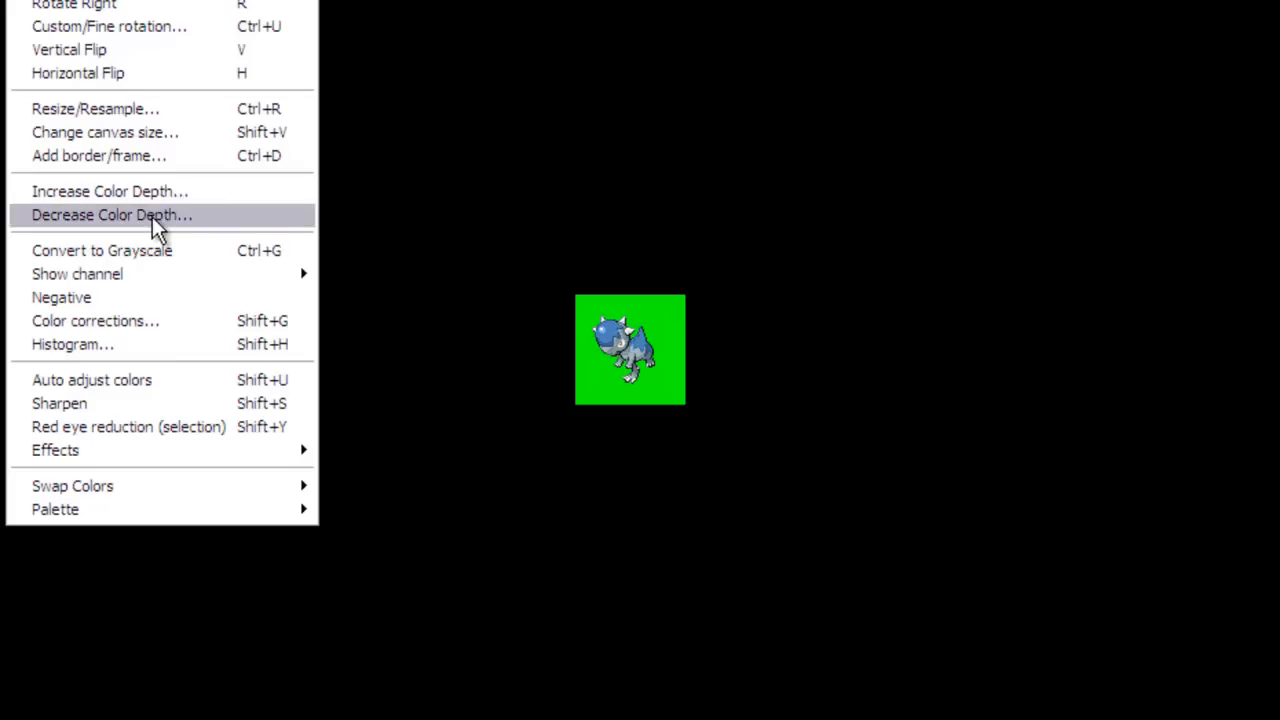
left_click(153, 218)
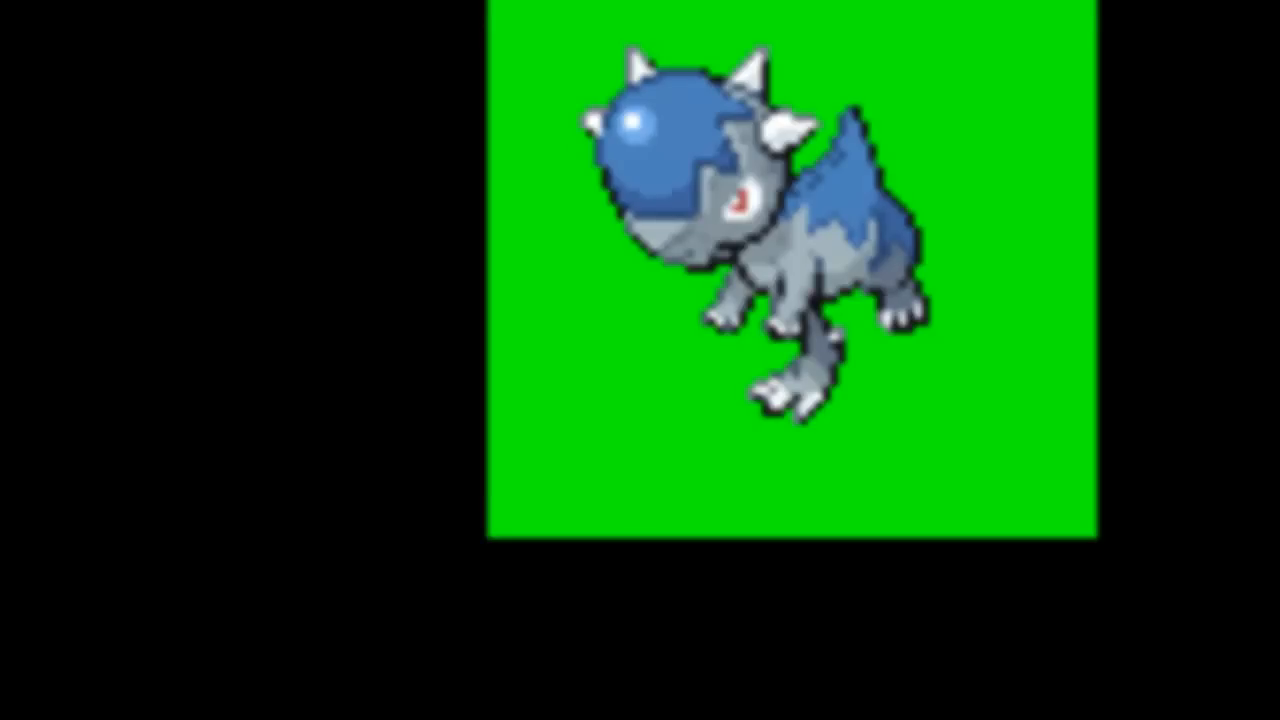
mouse_move(214, 511)
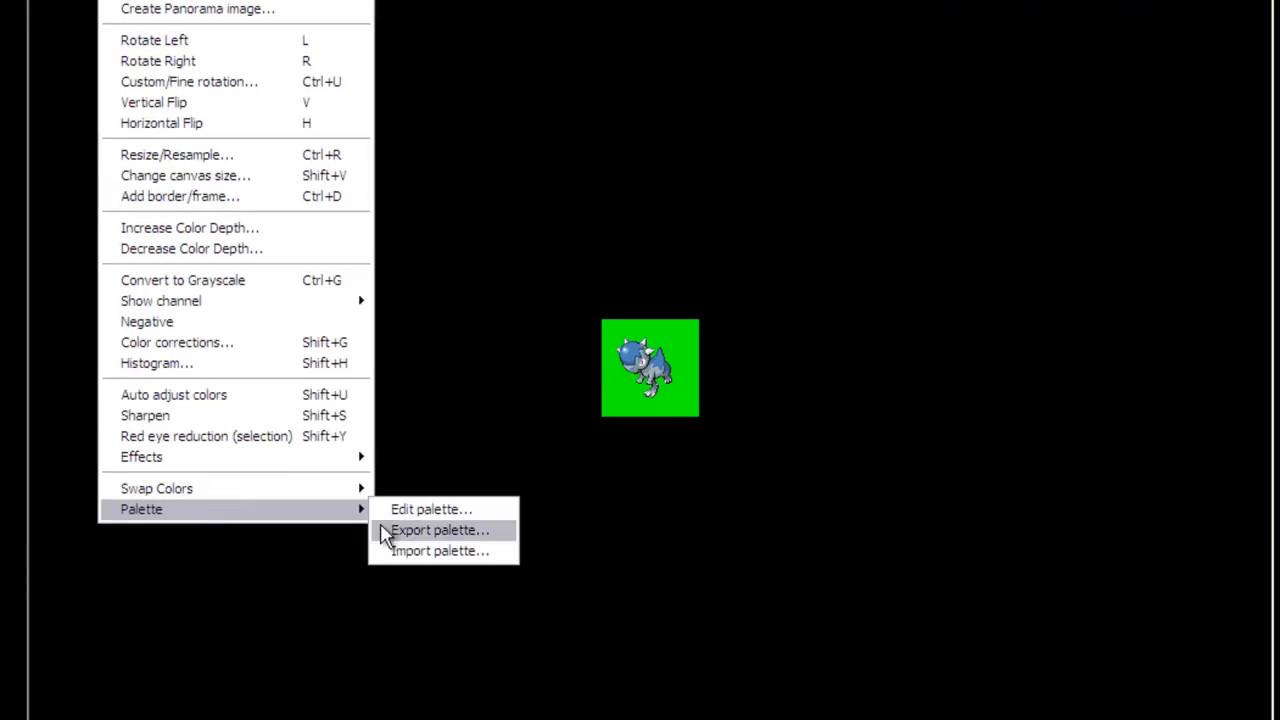
left_click(436, 512)
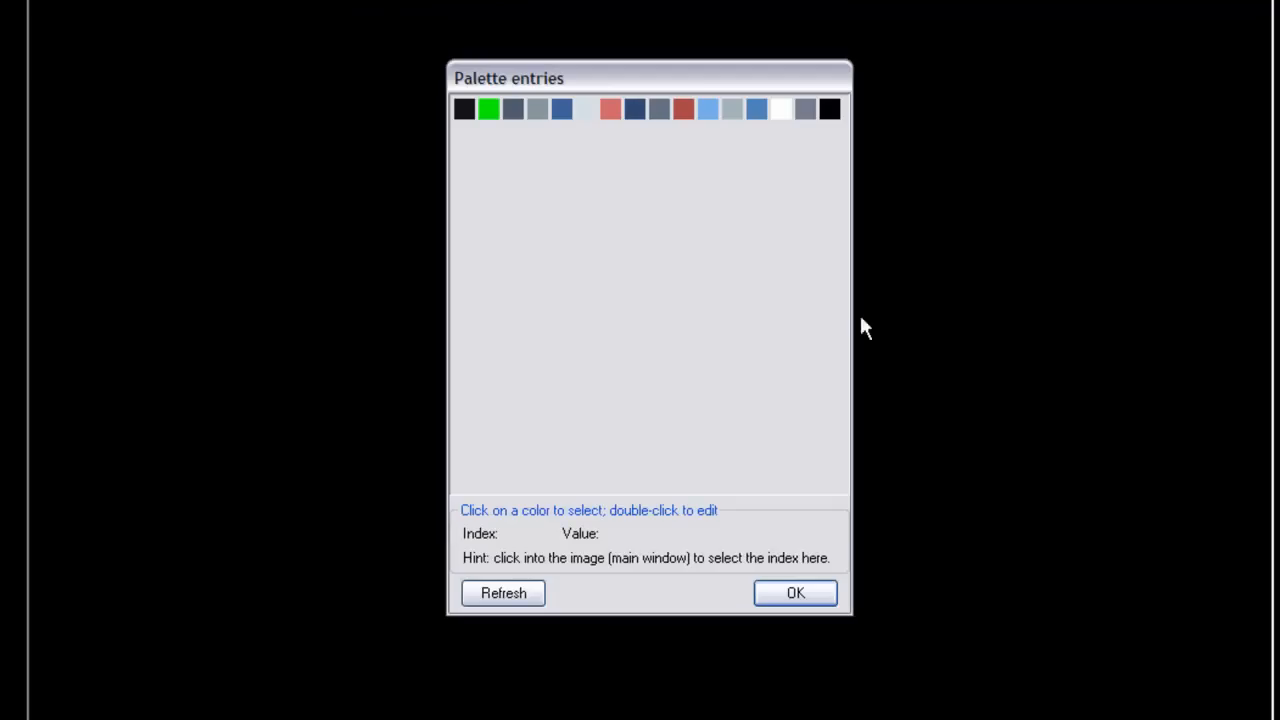
Launch Notepad with a blank document and return to the sprite's palette entries.
key("super")
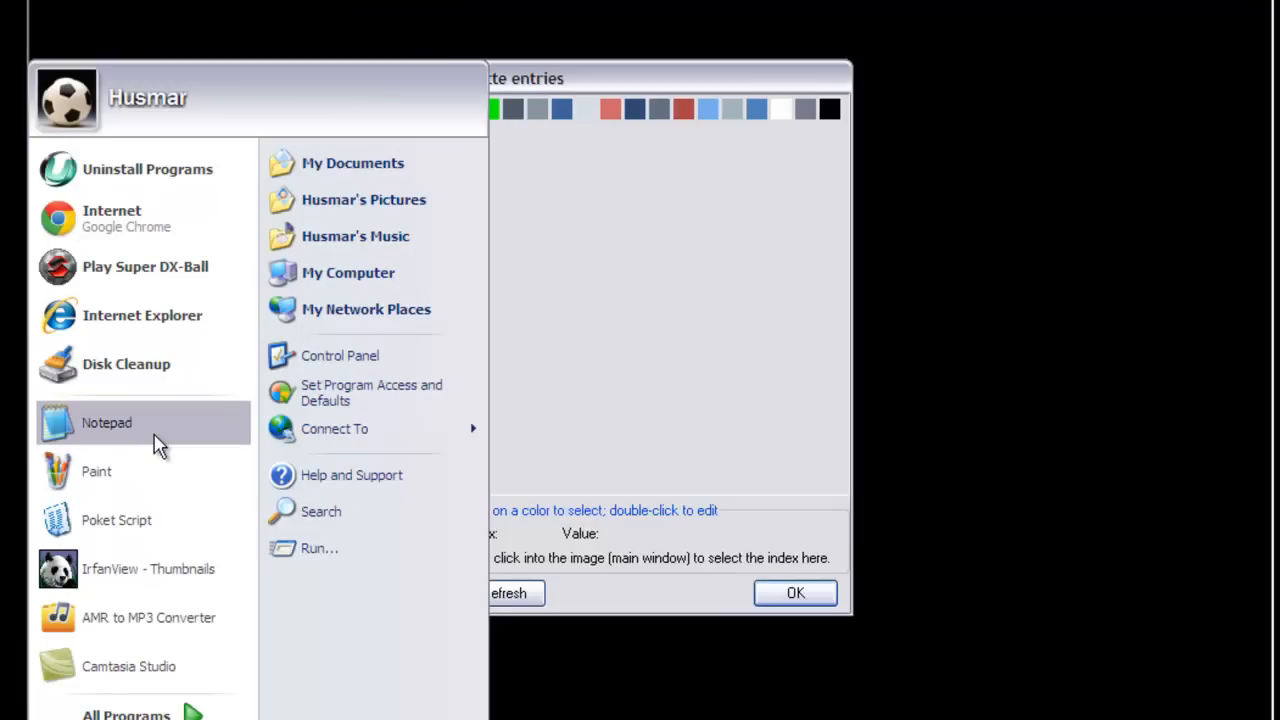
left_click(157, 440)
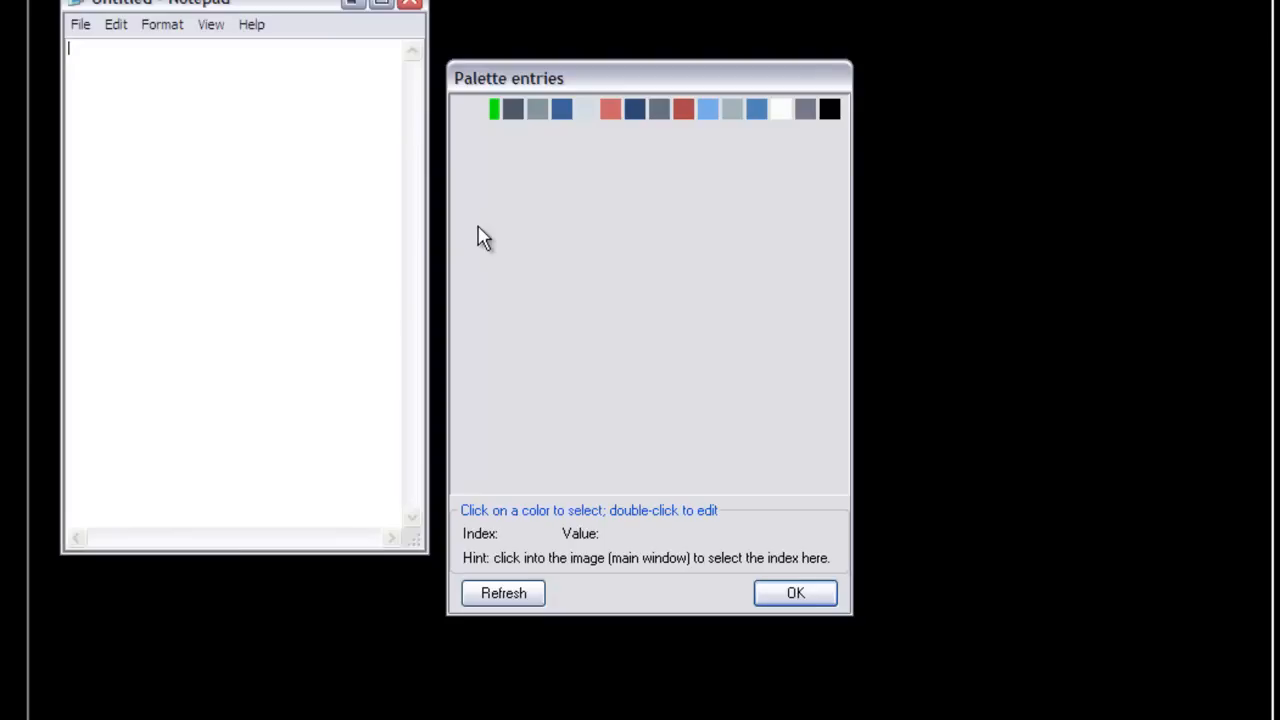
left_click(562, 242)
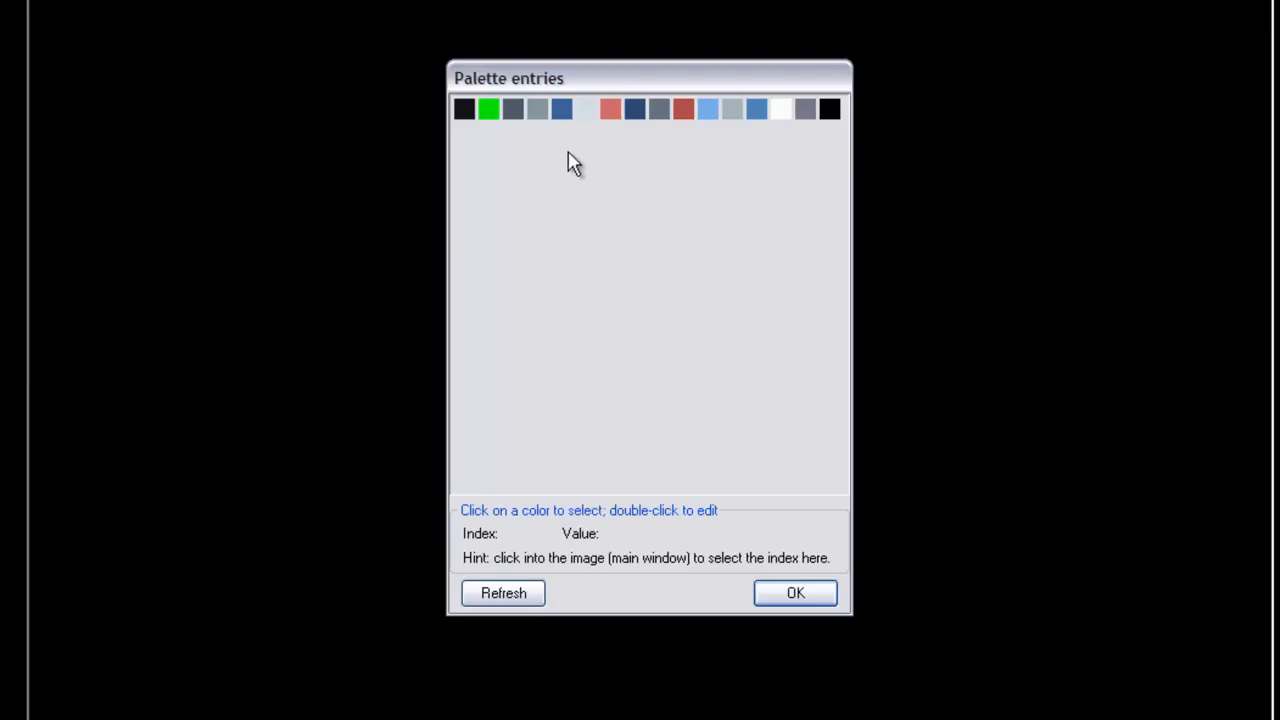
Select the green palette entry and record its RGB value in Notepad as "Background Color - 4,254,4".
left_click(489, 112)
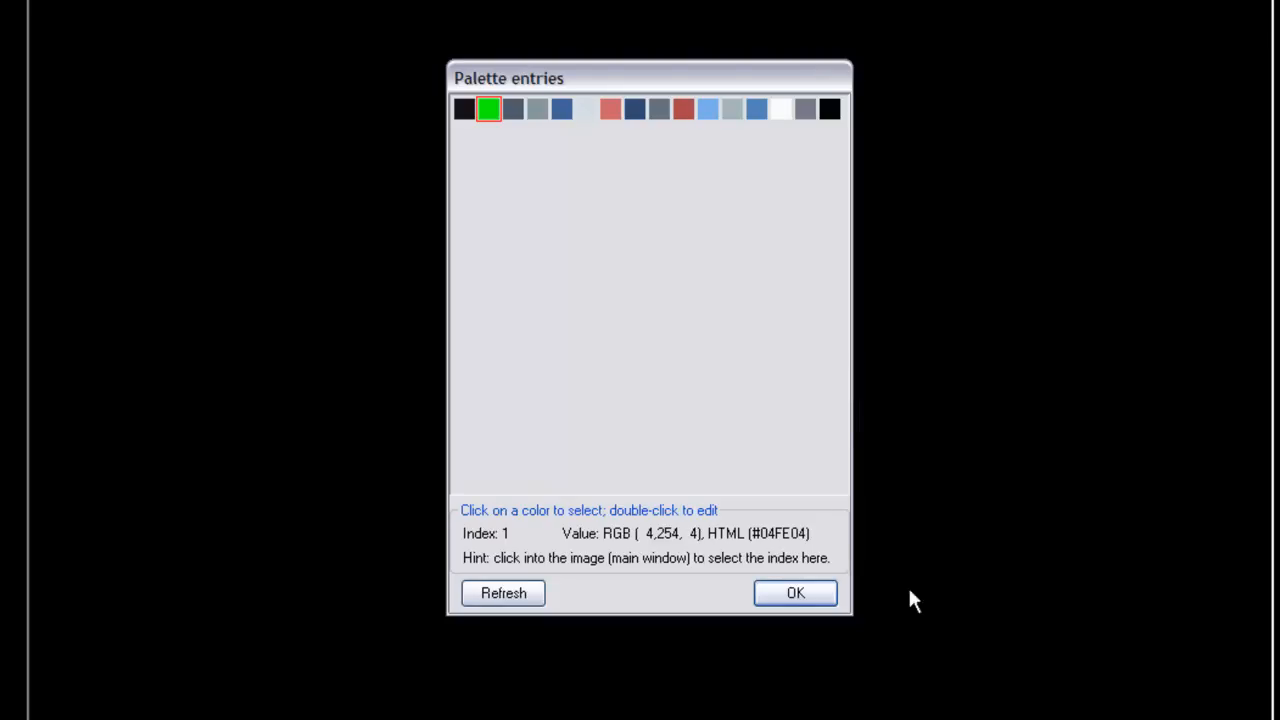
key("alt+Tab")
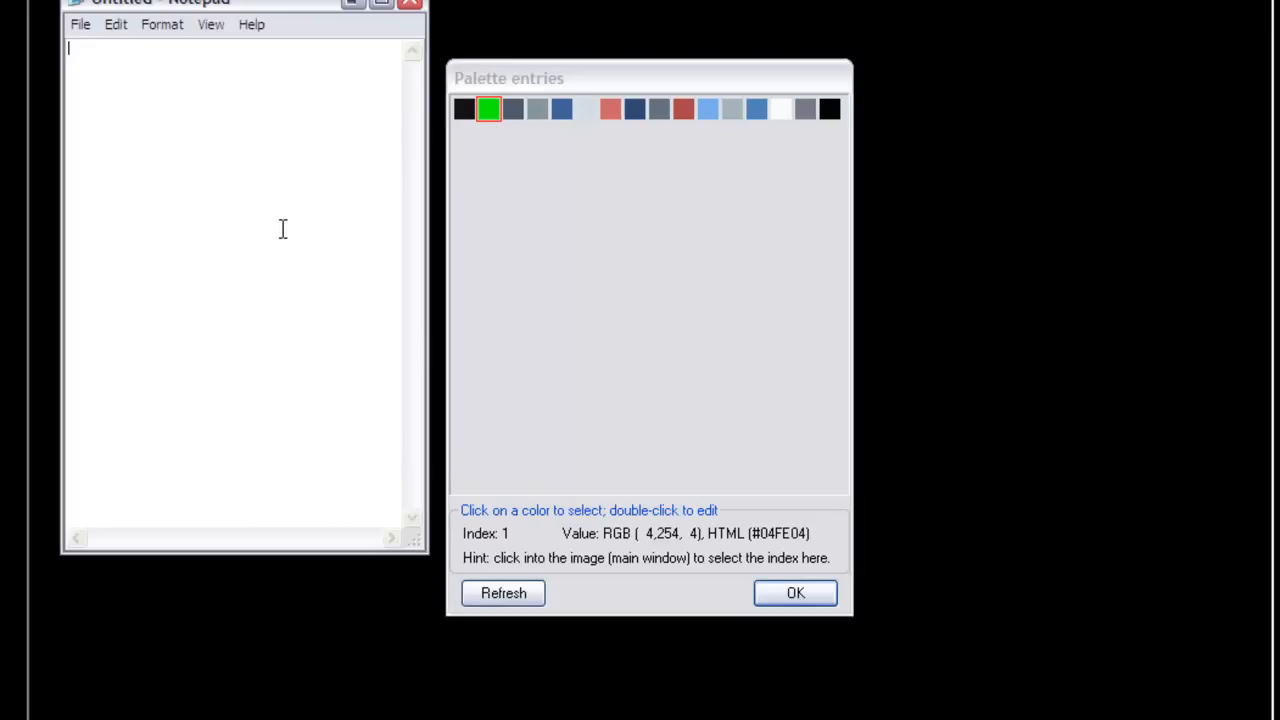
type("Background Color")
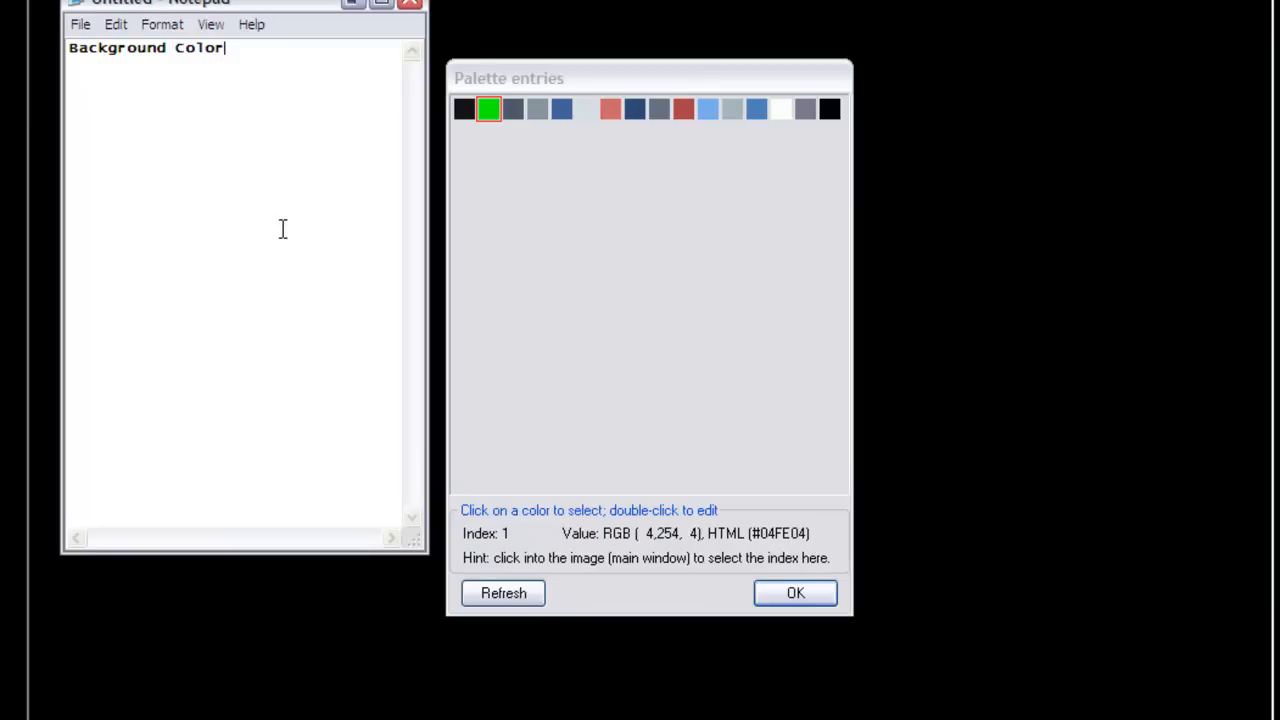
type(" - 4.2")
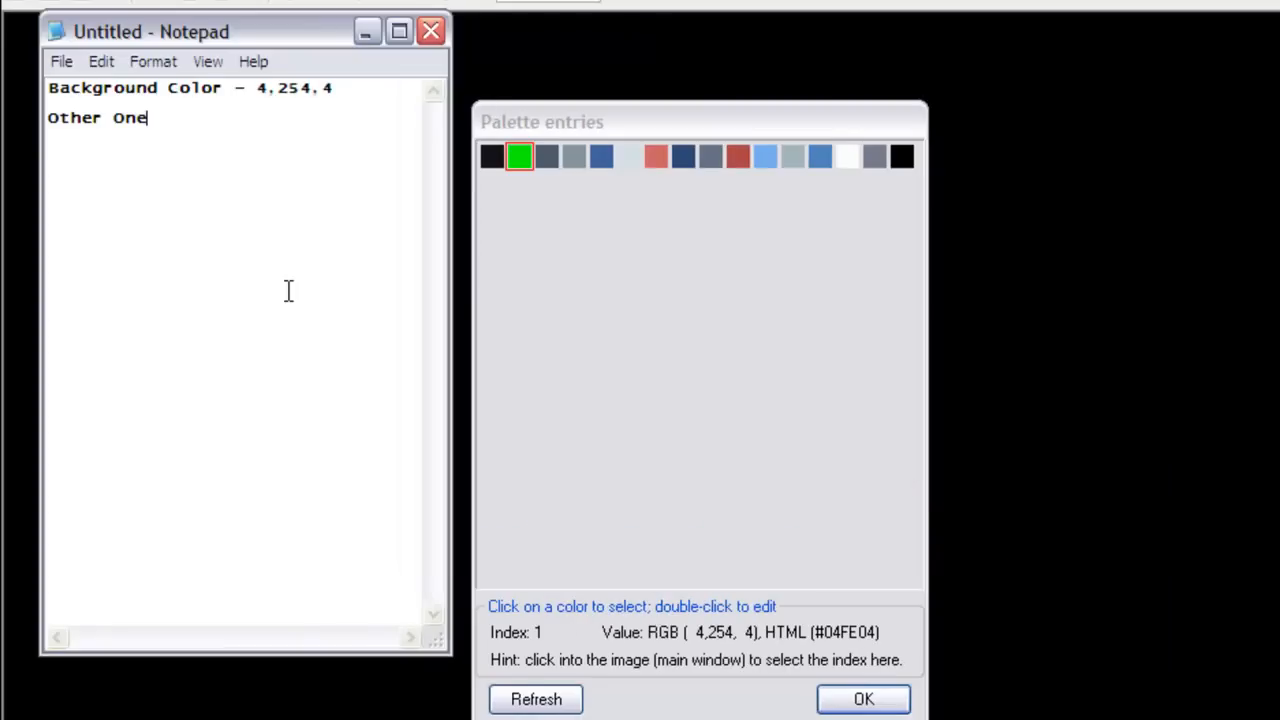
Select the first, near-black palette entry and record its RGB value in Notepad as "Other One - 20,18,20".
type("-")
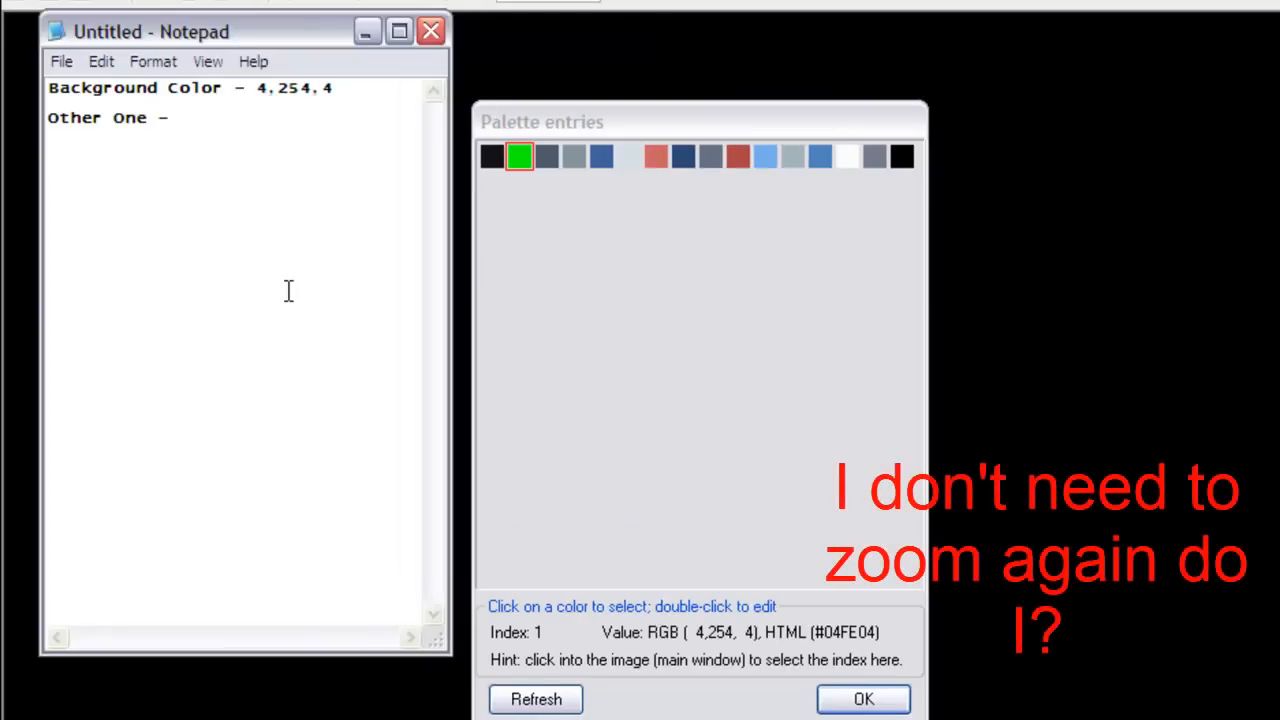
left_click(494, 158)
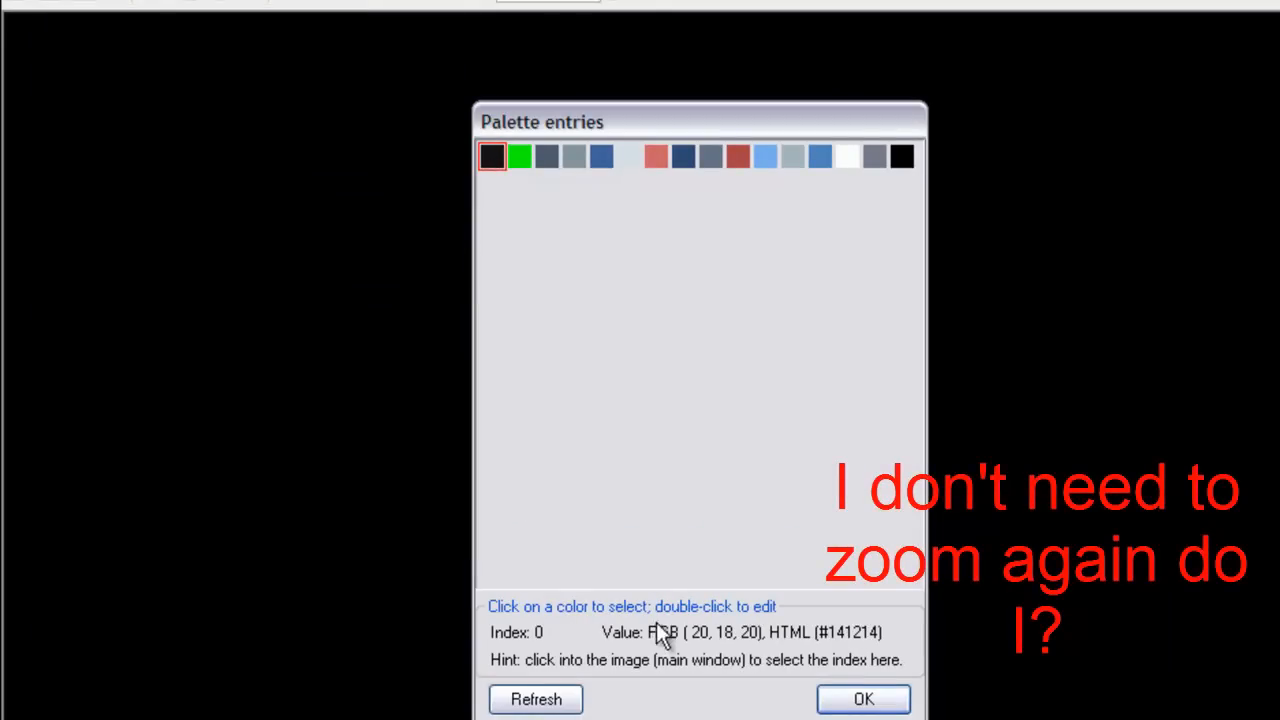
key("alt+Tab")
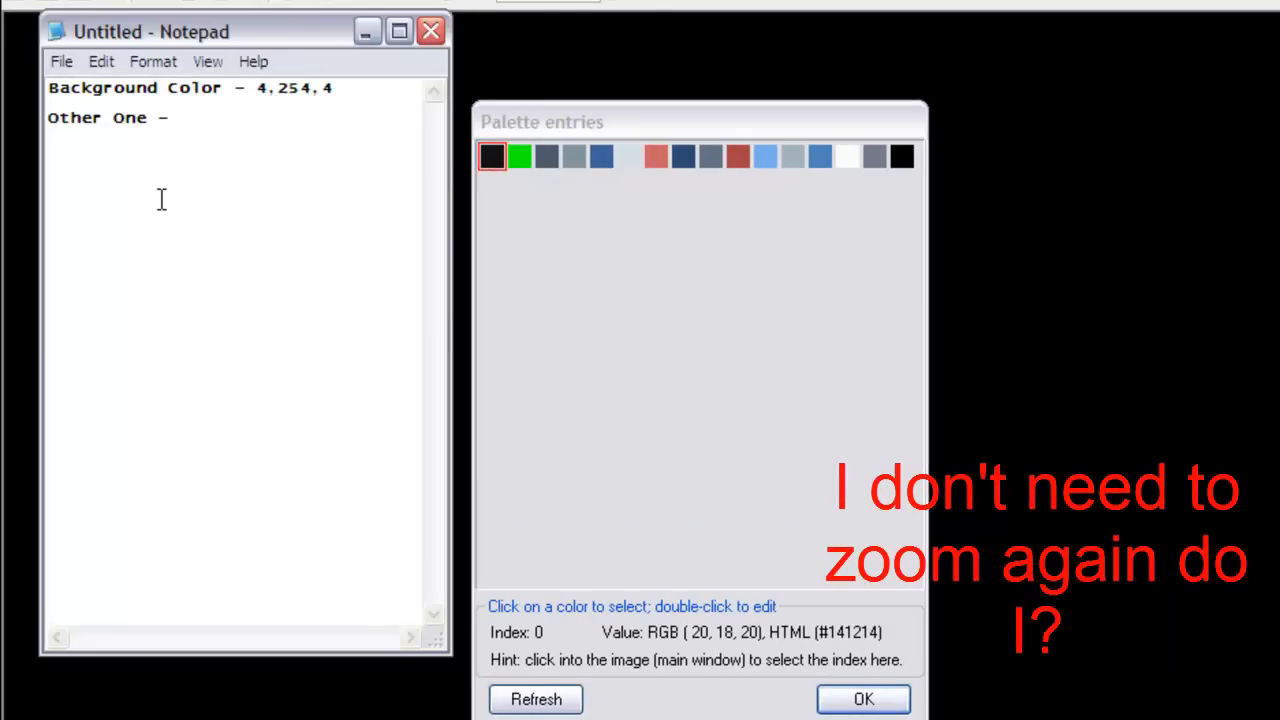
type("20,18,")
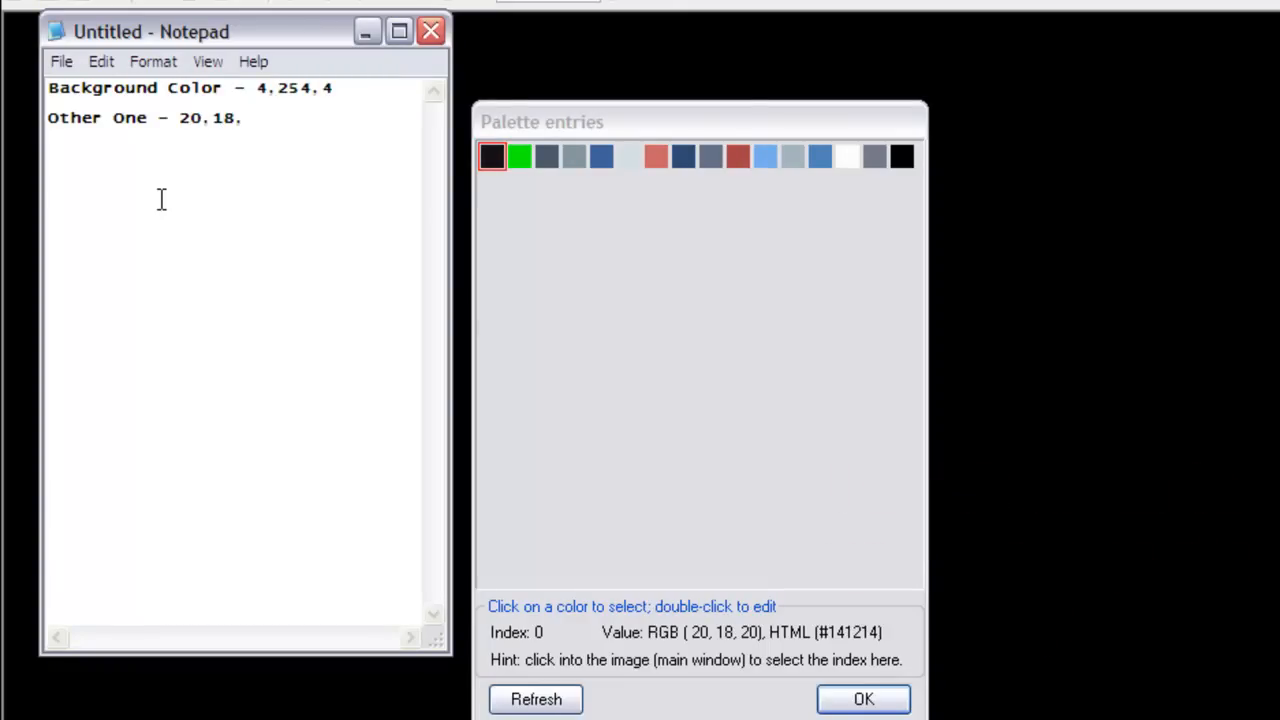
type("20")
Change the green palette entry to red 20, green 18, blue 20.
double_click(522, 155)
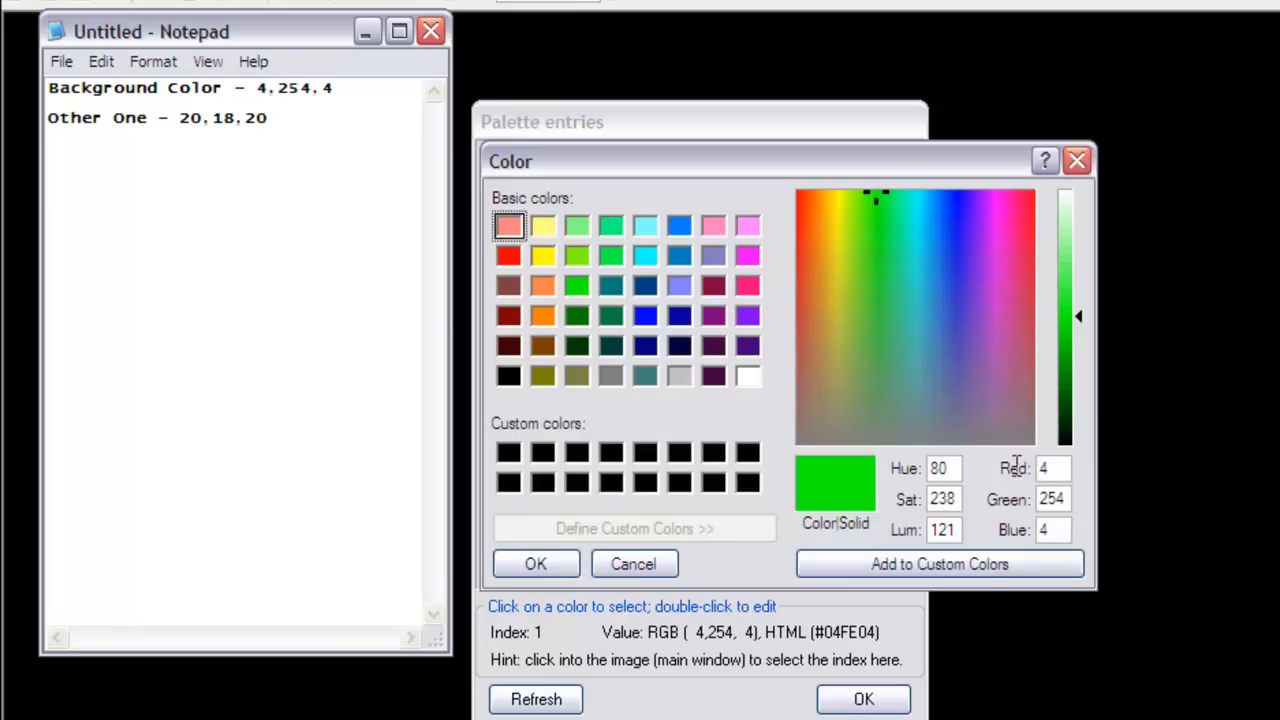
double_click(1041, 470)
type("20")
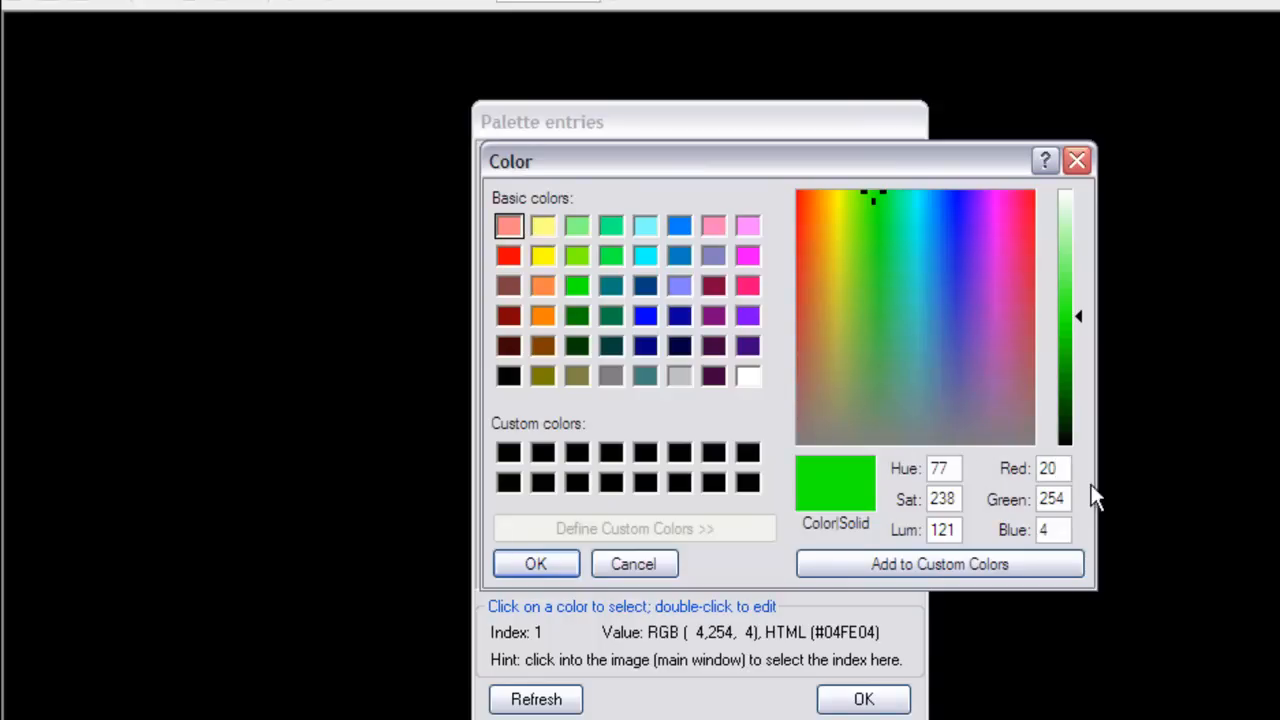
left_click_drag(1066, 500, 1029, 537)
type("18")
type("2")
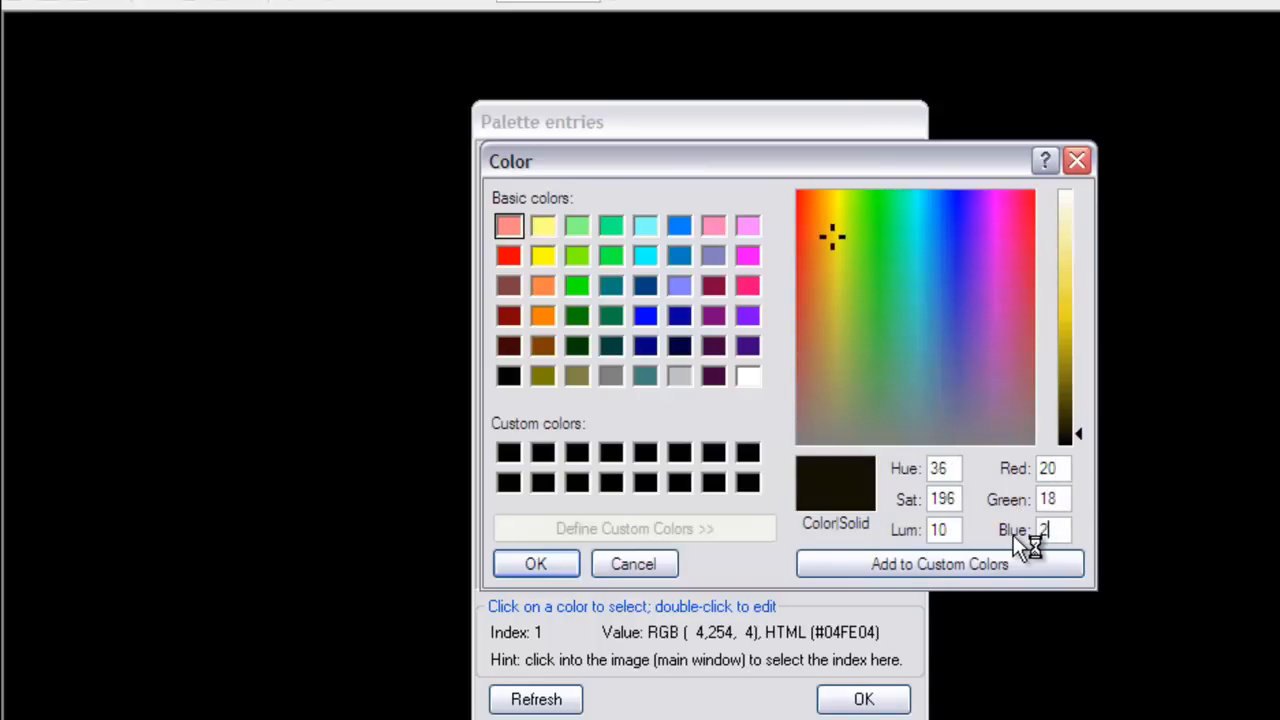
type("0")
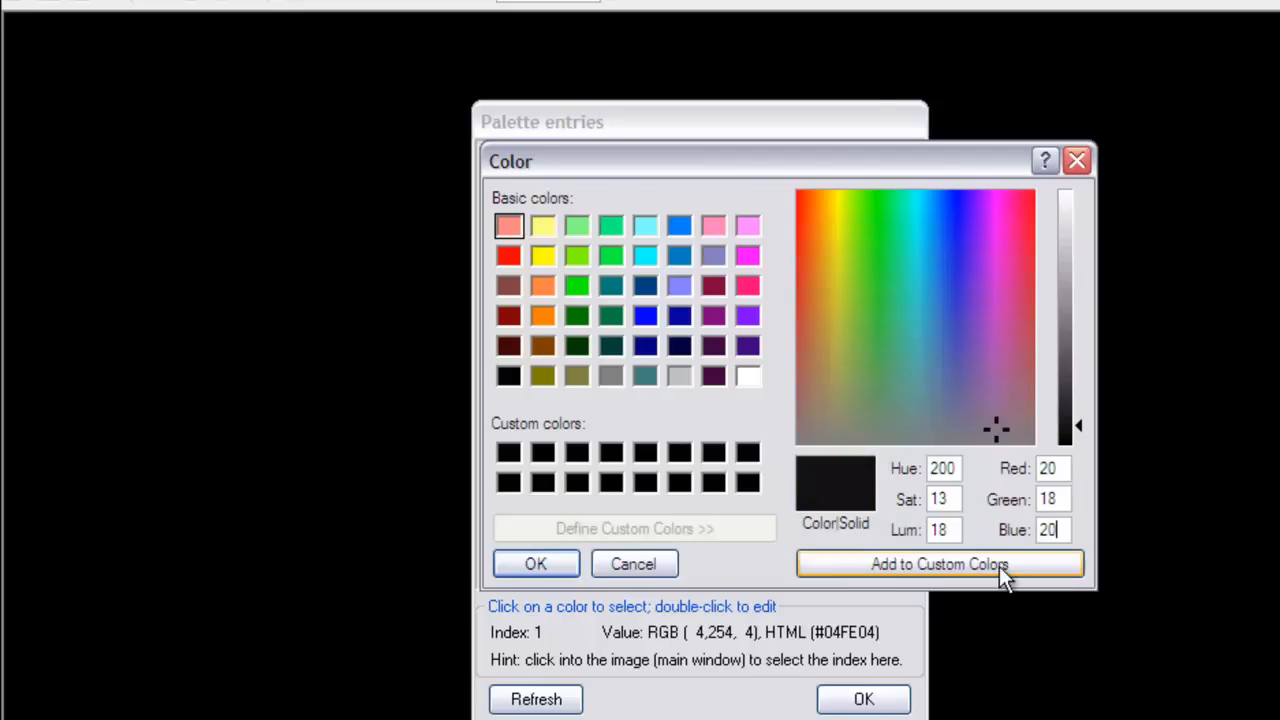
left_click(502, 565)
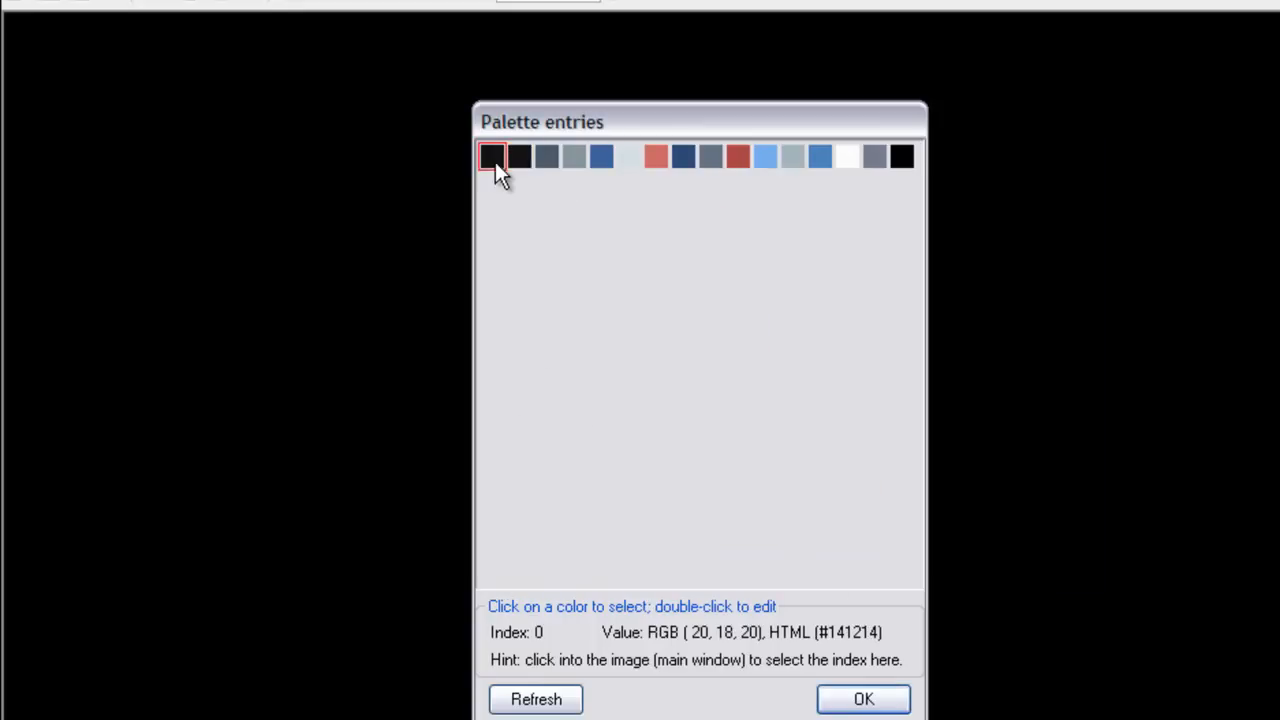
Change the first palette entry to the noted background color: red 4, green 254, blue 4.
double_click(495, 162)
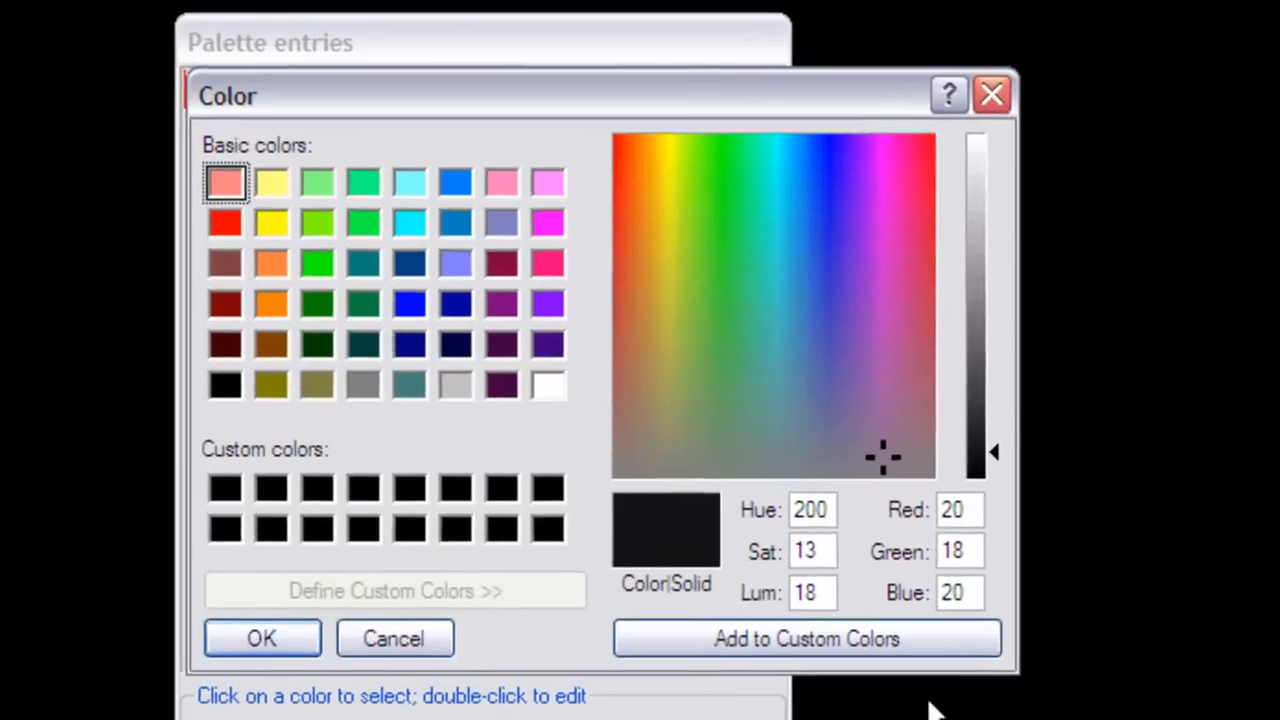
key("alt+Tab")
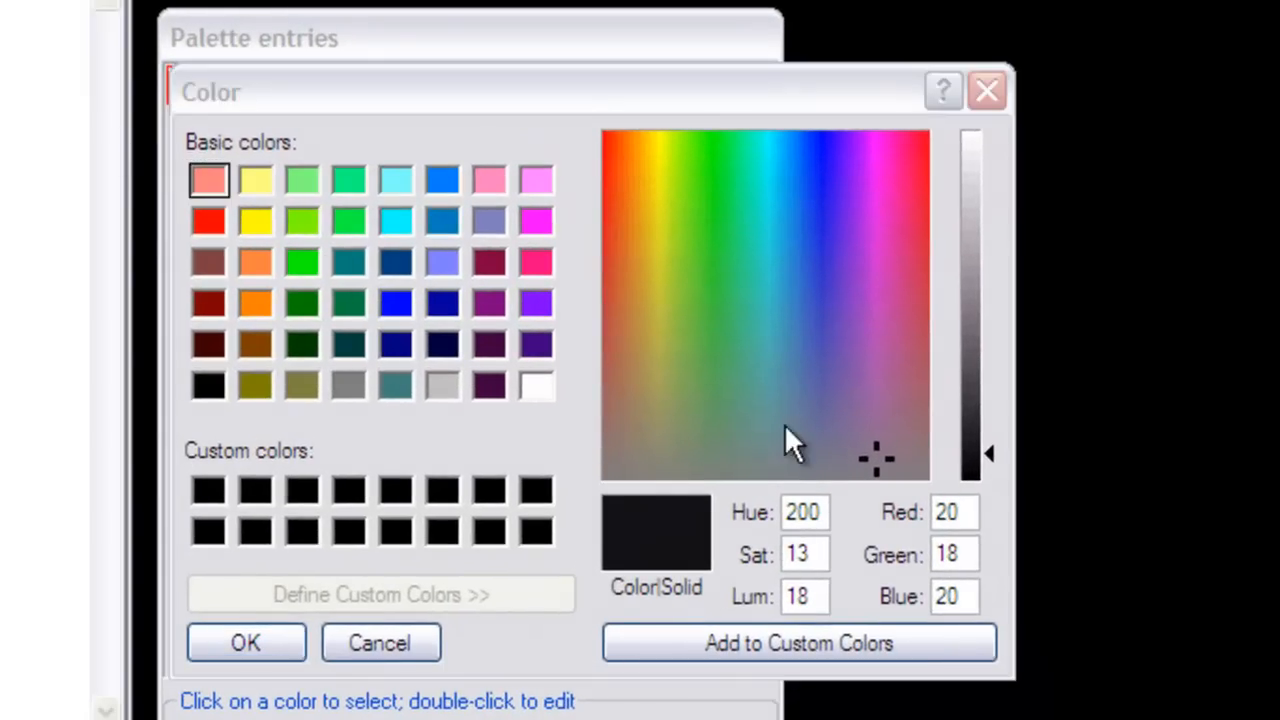
double_click(950, 511)
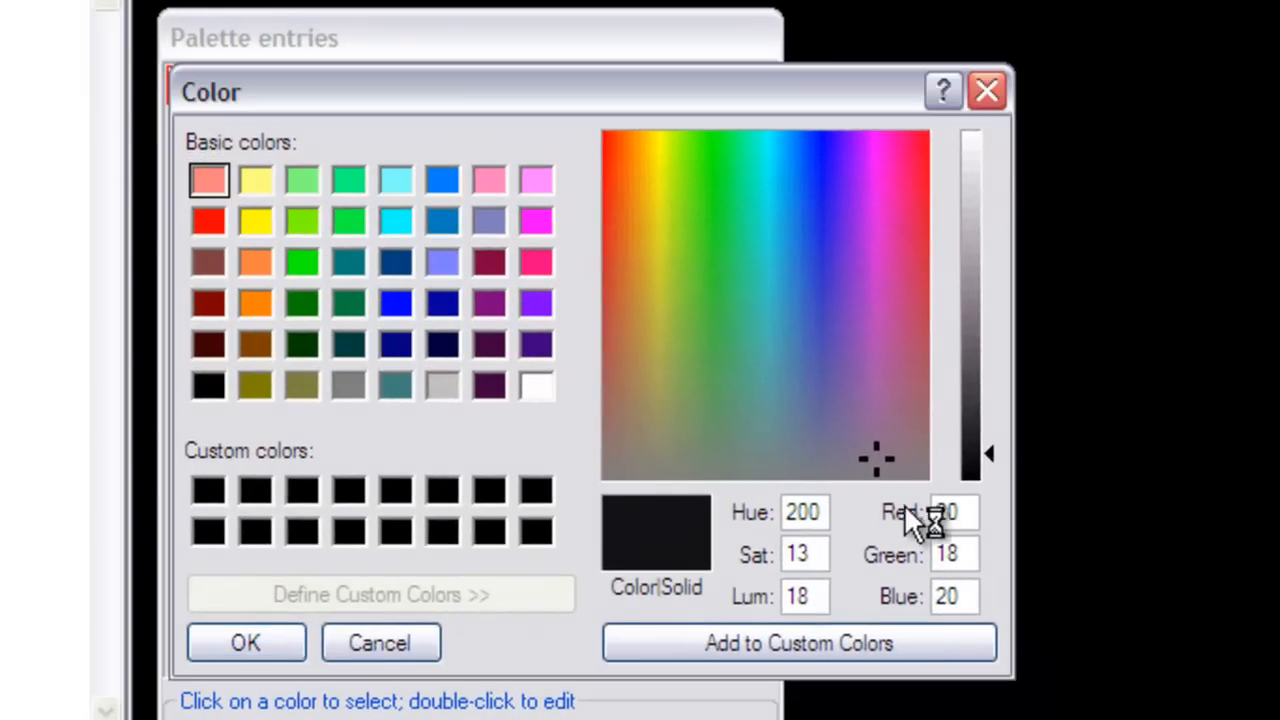
type("4")
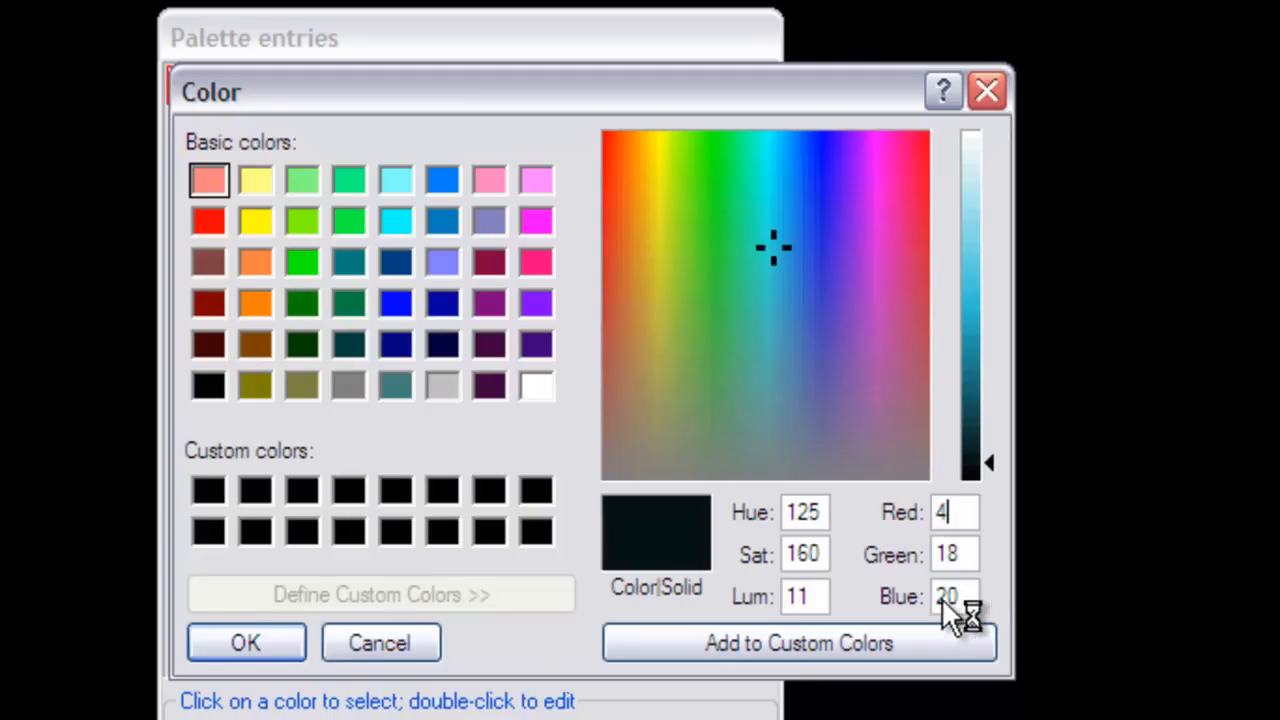
double_click(958, 555)
key("alt+Tab")
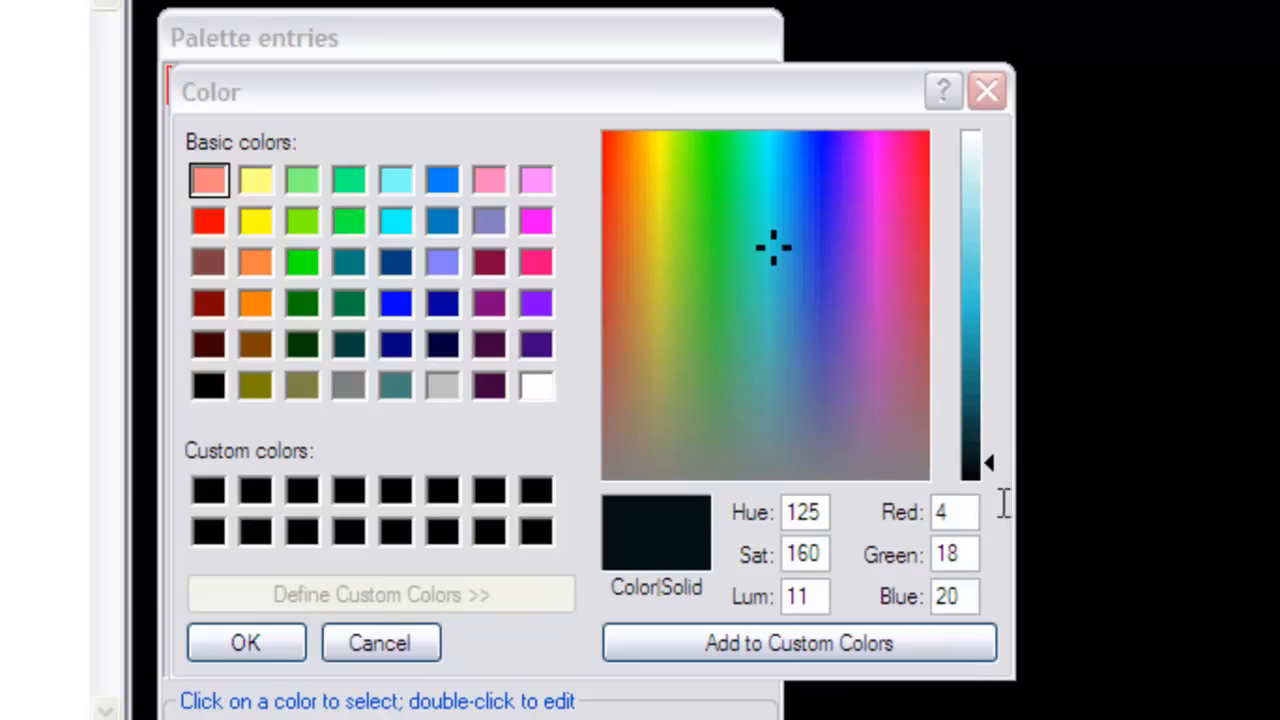
left_click(963, 557)
left_click_drag(963, 557, 917, 551)
type("254")
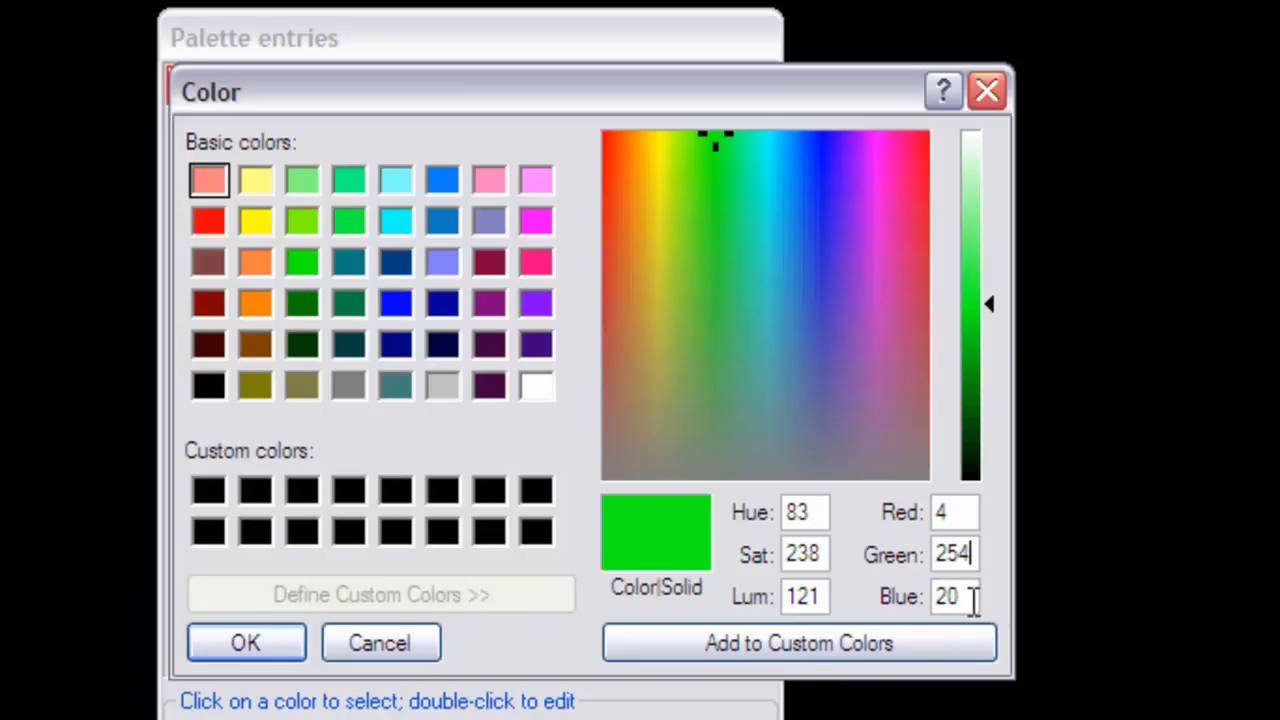
key("Tab")
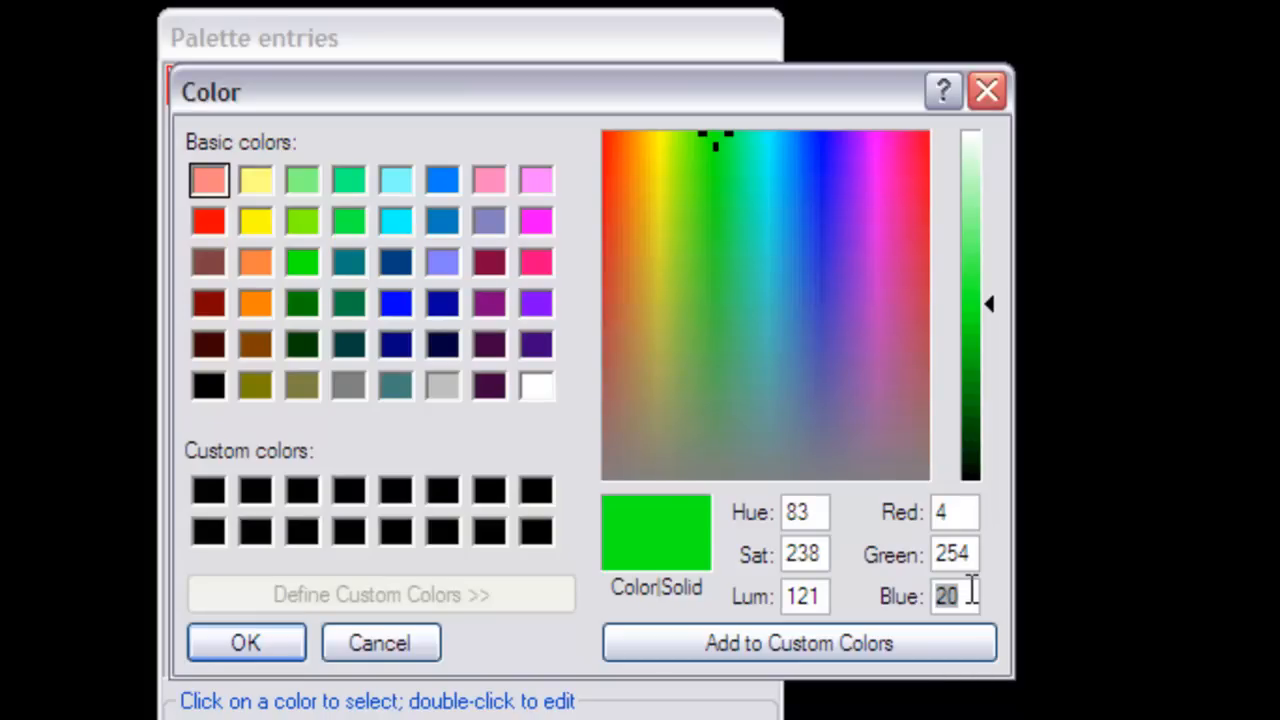
type("4")
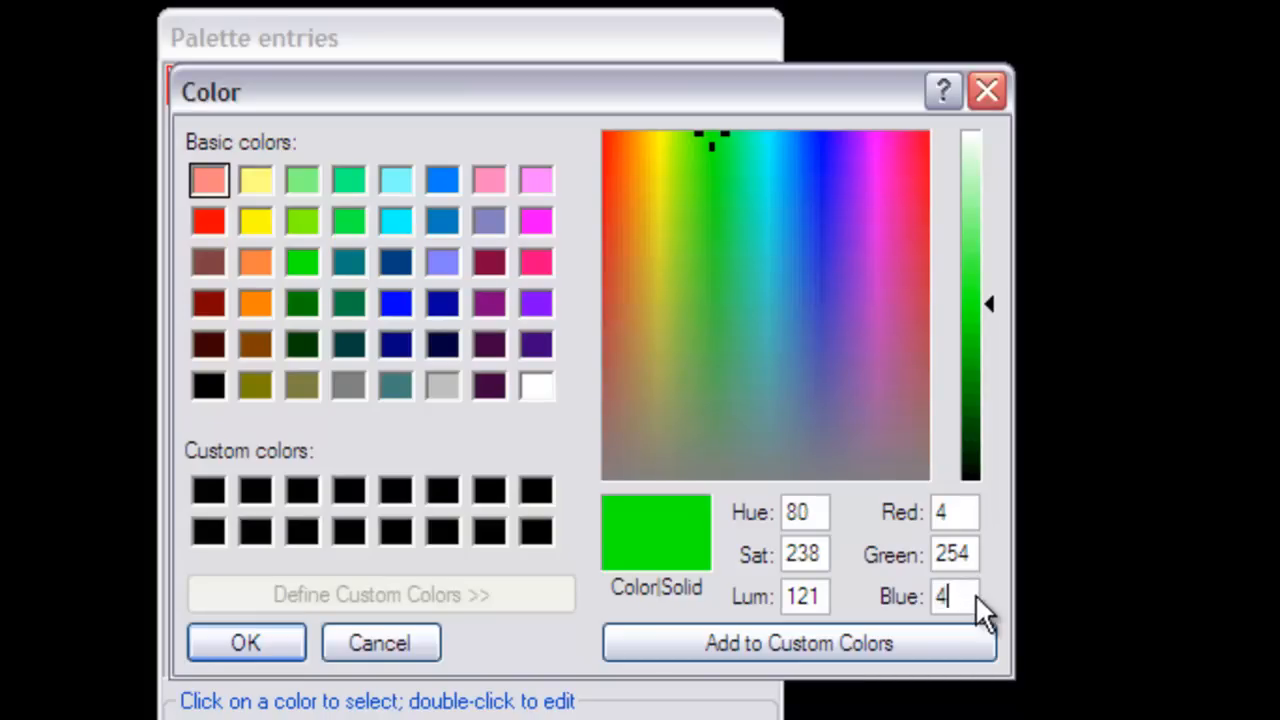
left_click(266, 648)
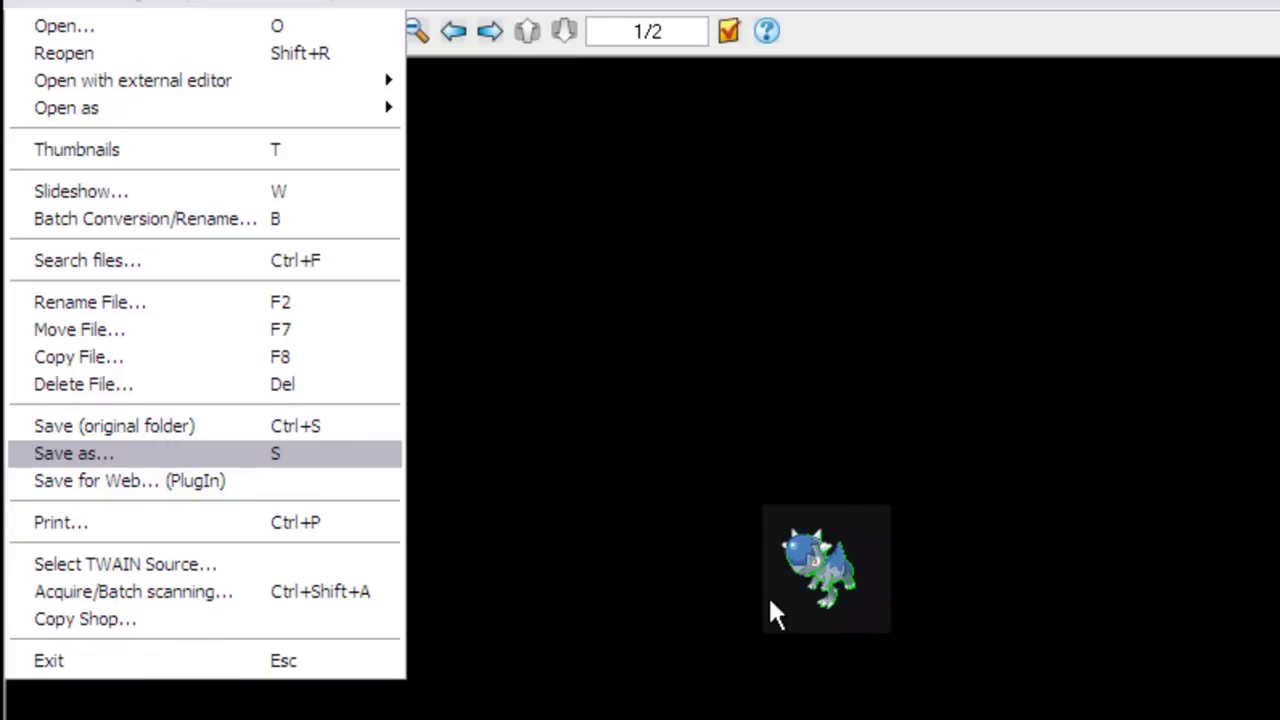
Save the recolored sprite as a PNG named Cranidos Irfan in the Cranidos Stuff folder.
key("Return")
left_click(645, 84)
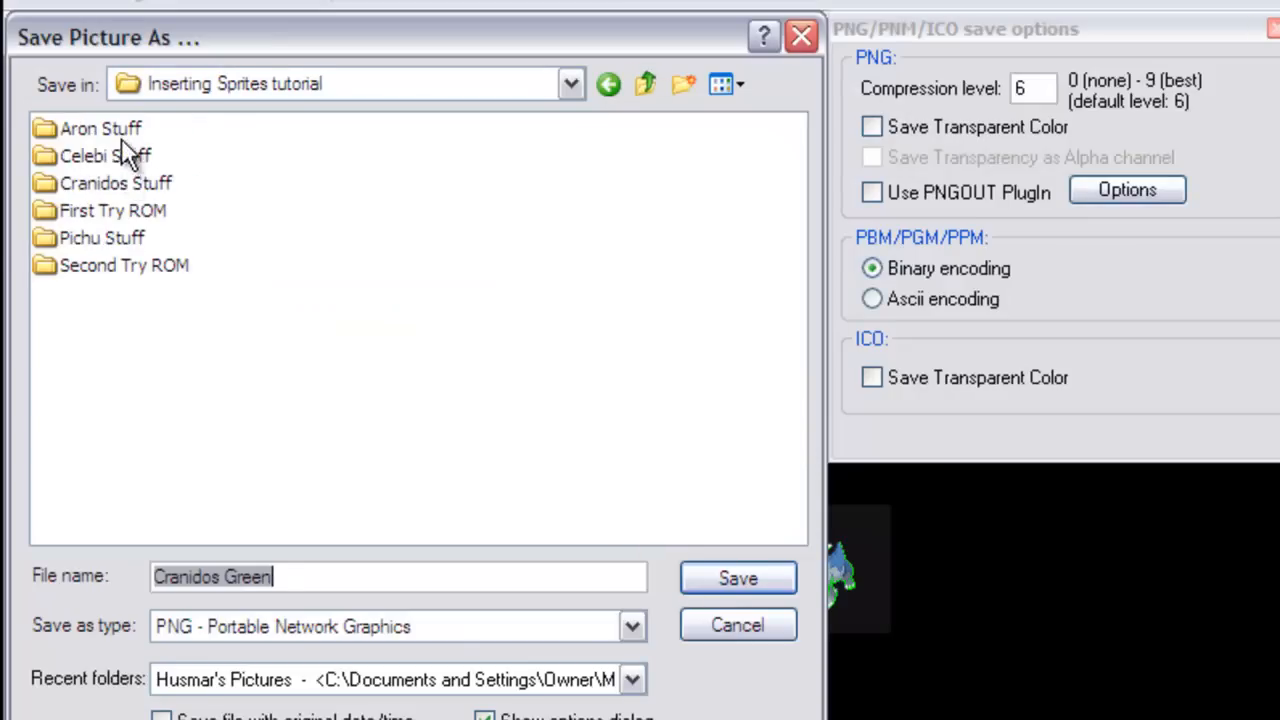
double_click(118, 175)
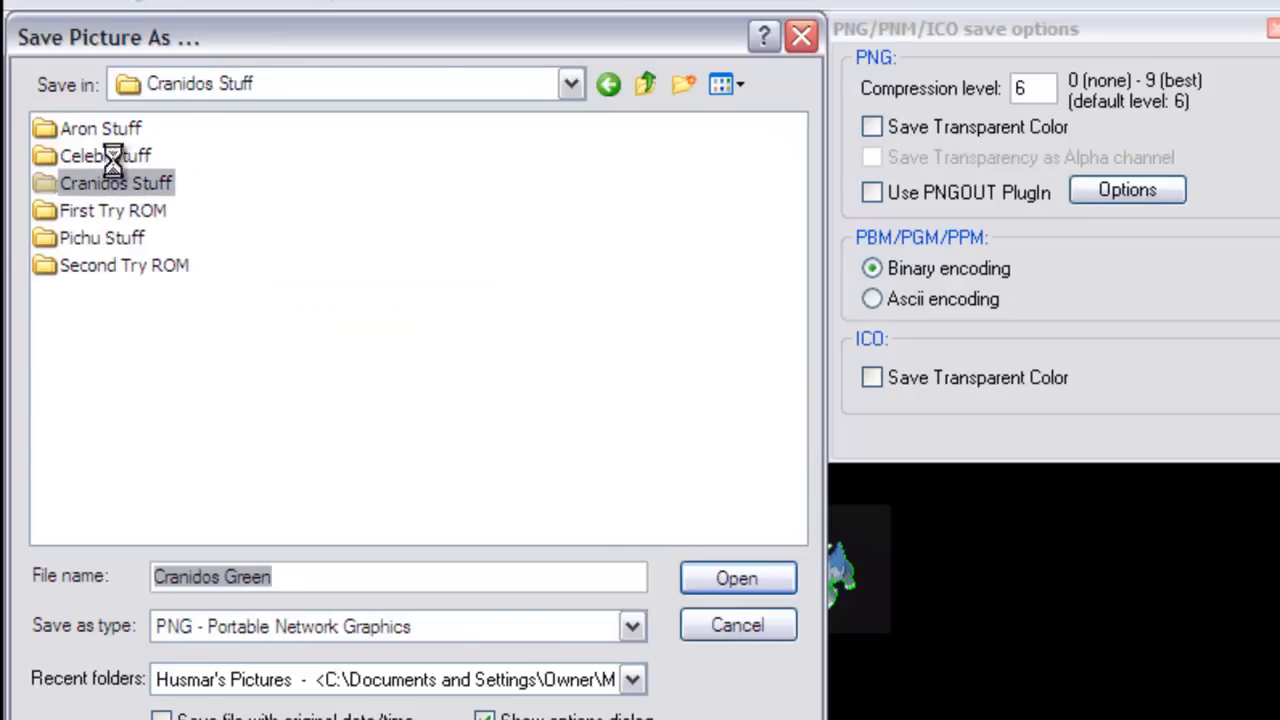
left_click_drag(295, 577, 227, 577)
type("Irfan")
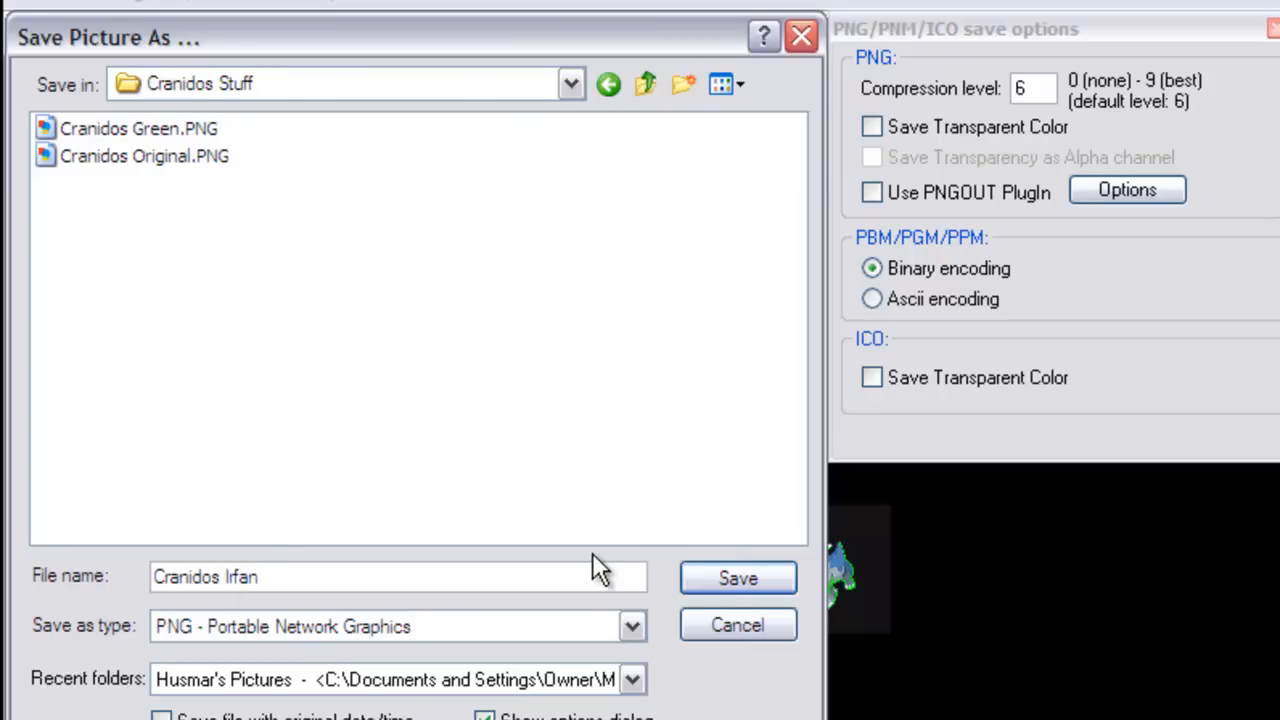
left_click(670, 590)
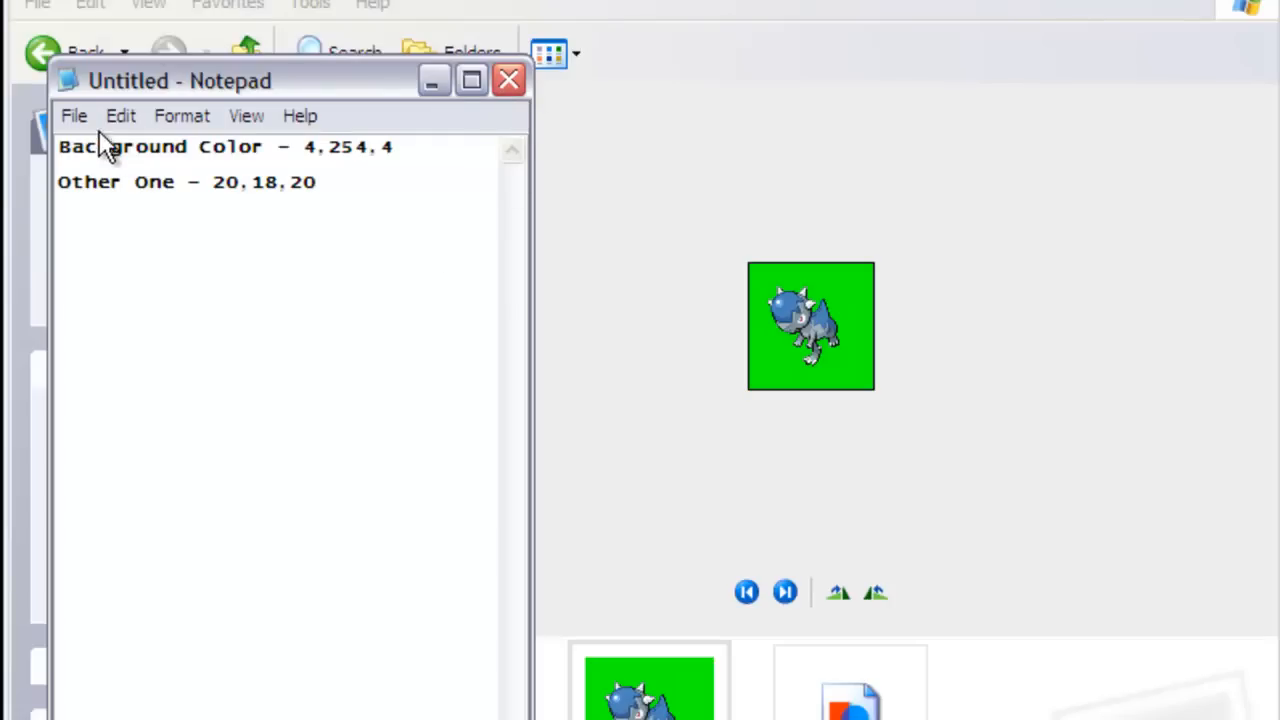
Save the Notepad color notes and return to the sprite folder.
left_click(74, 116)
left_click(94, 231)
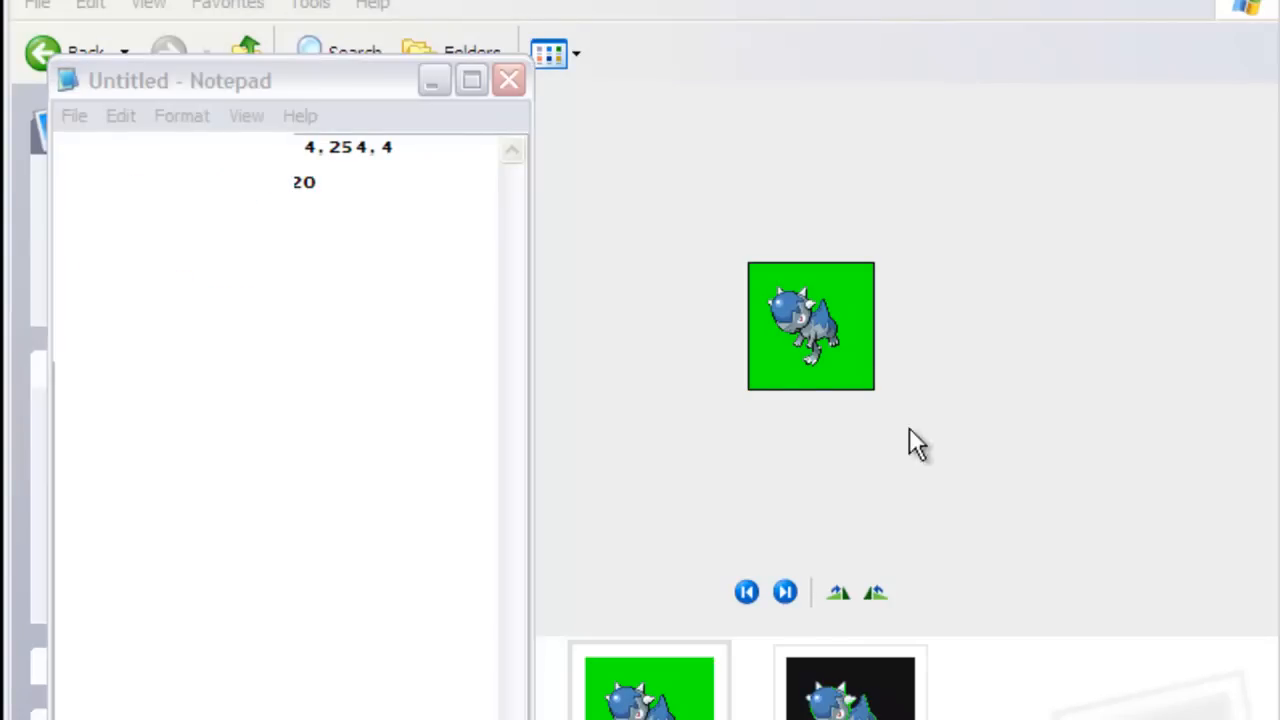
left_click(848, 290)
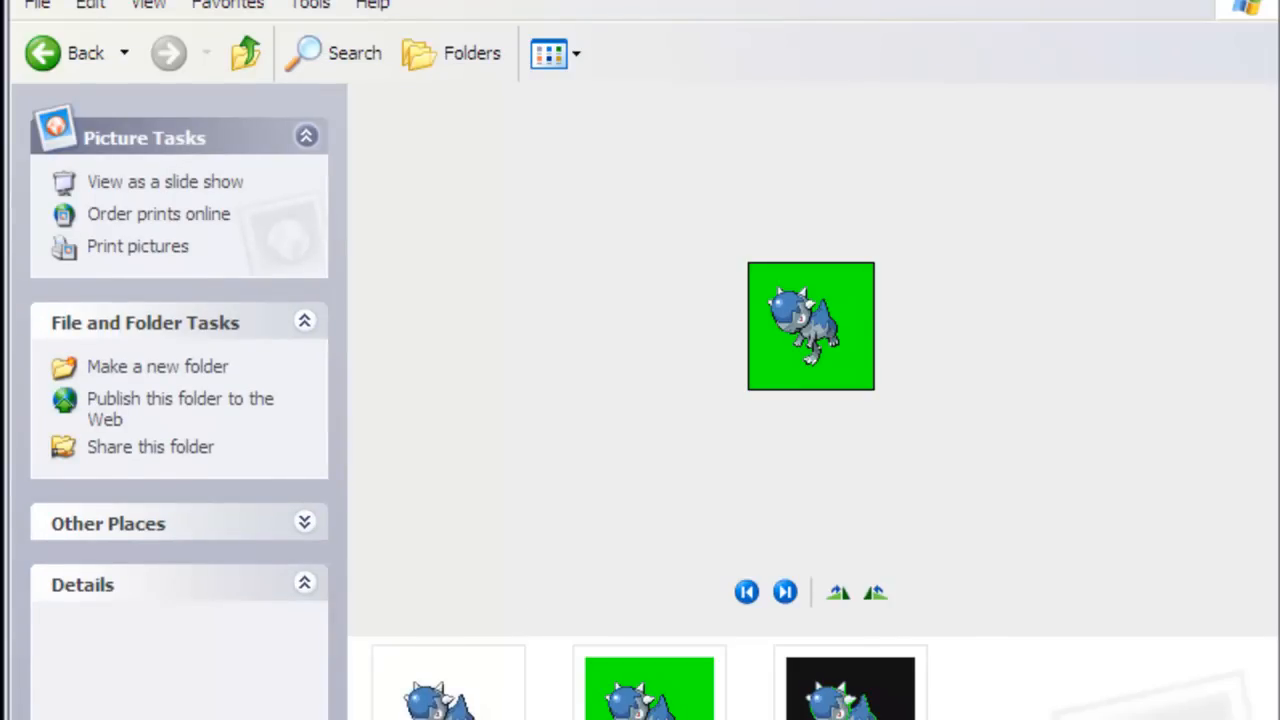
Open Cranidos Irfan.png from the folder in Paint.
right_click(868, 320)
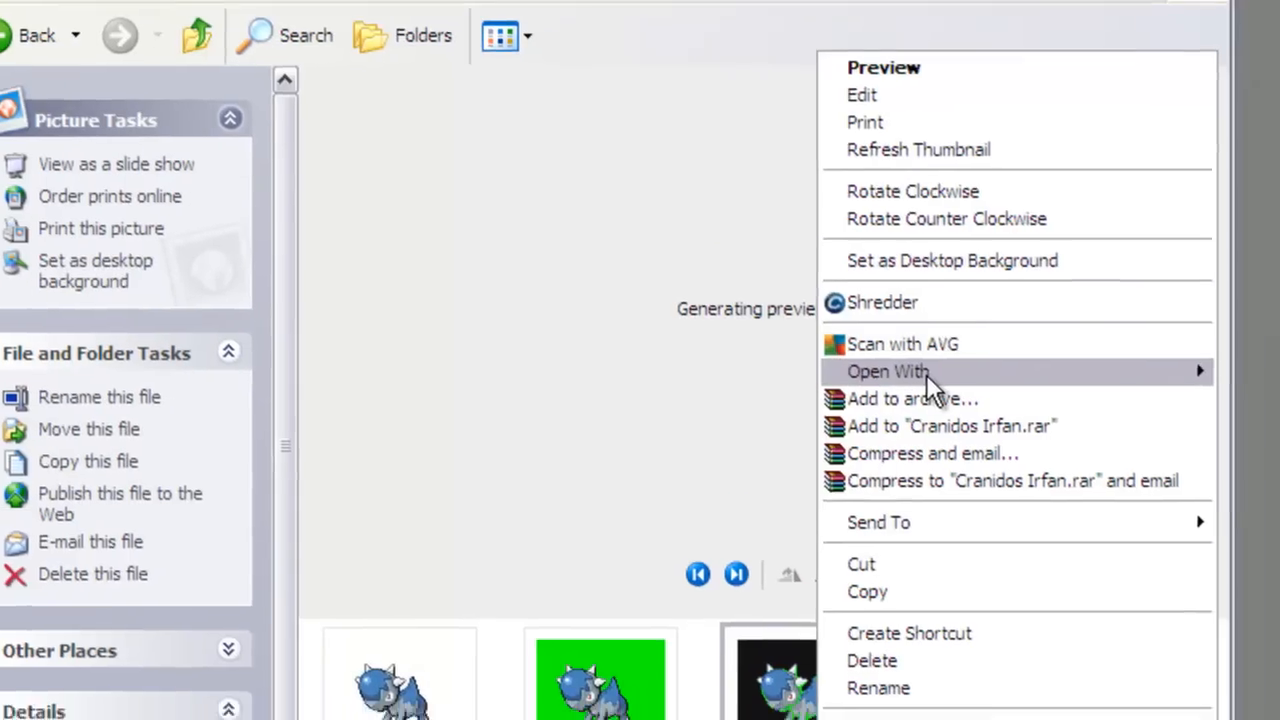
mouse_move(976, 390)
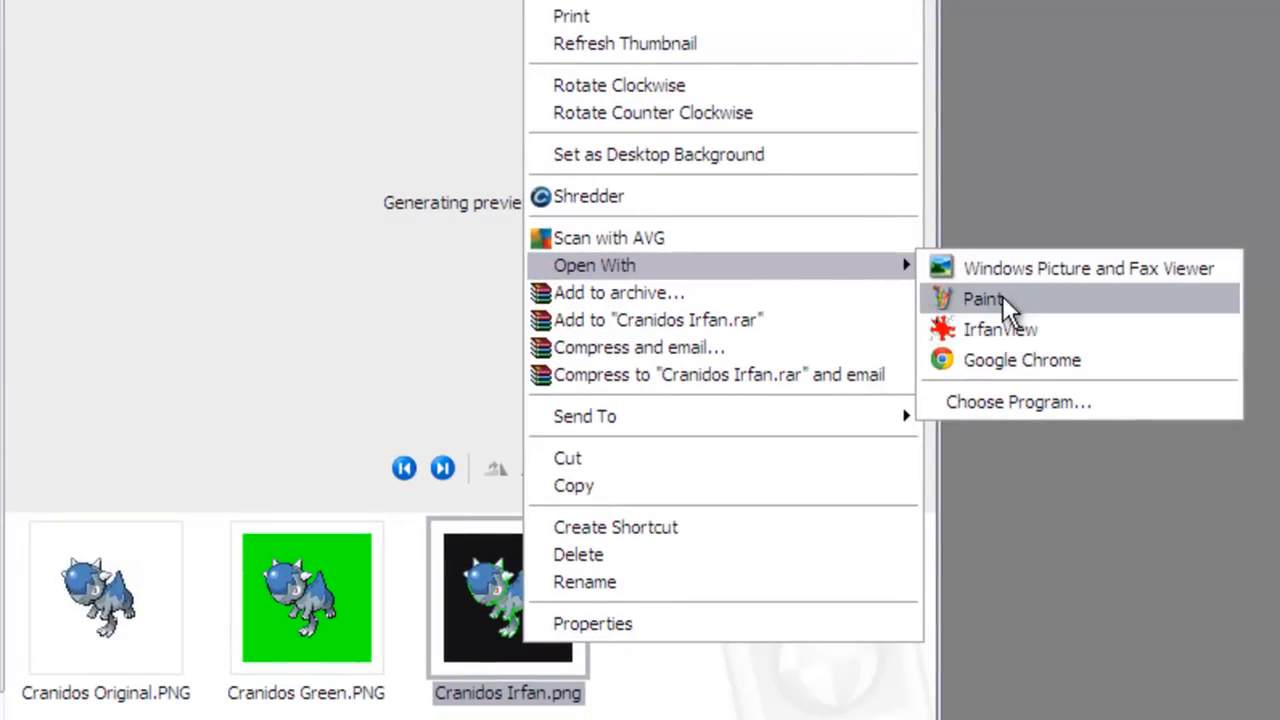
left_click(1002, 298)
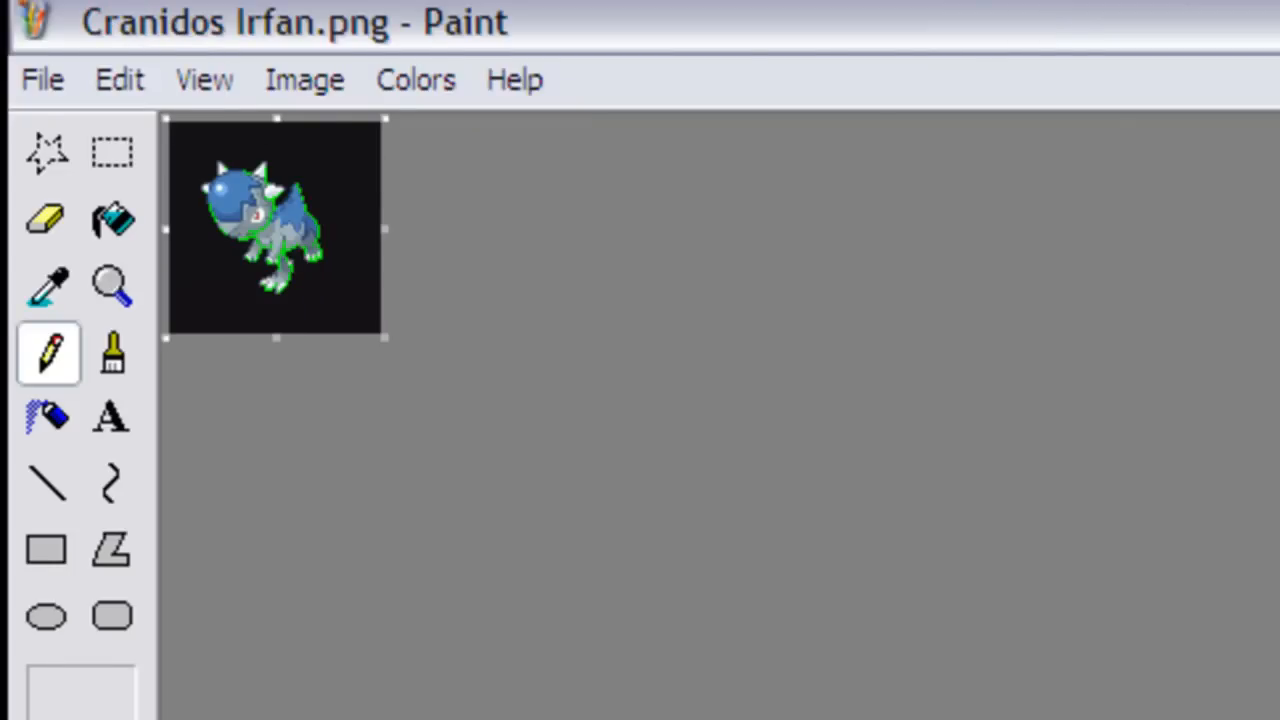
Magnify both the Cranidos Irfan and Cranidos Green sprites to 6x.
left_click(128, 296)
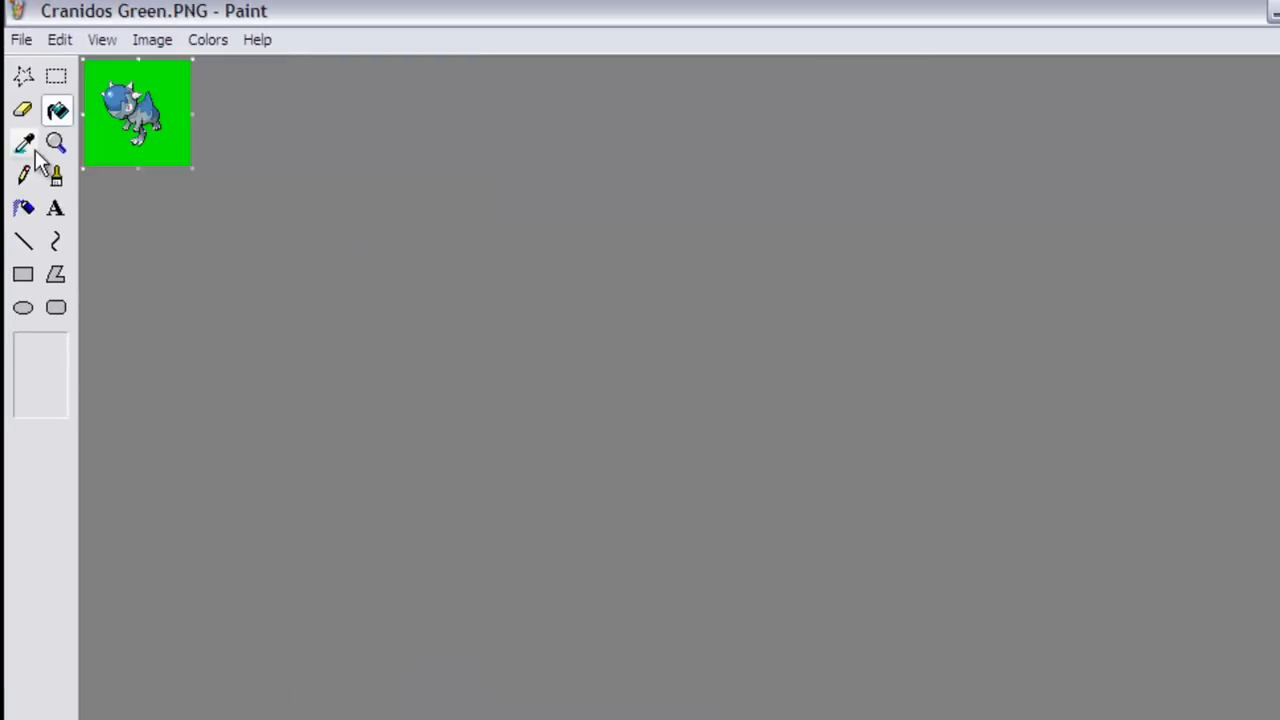
left_click(55, 143)
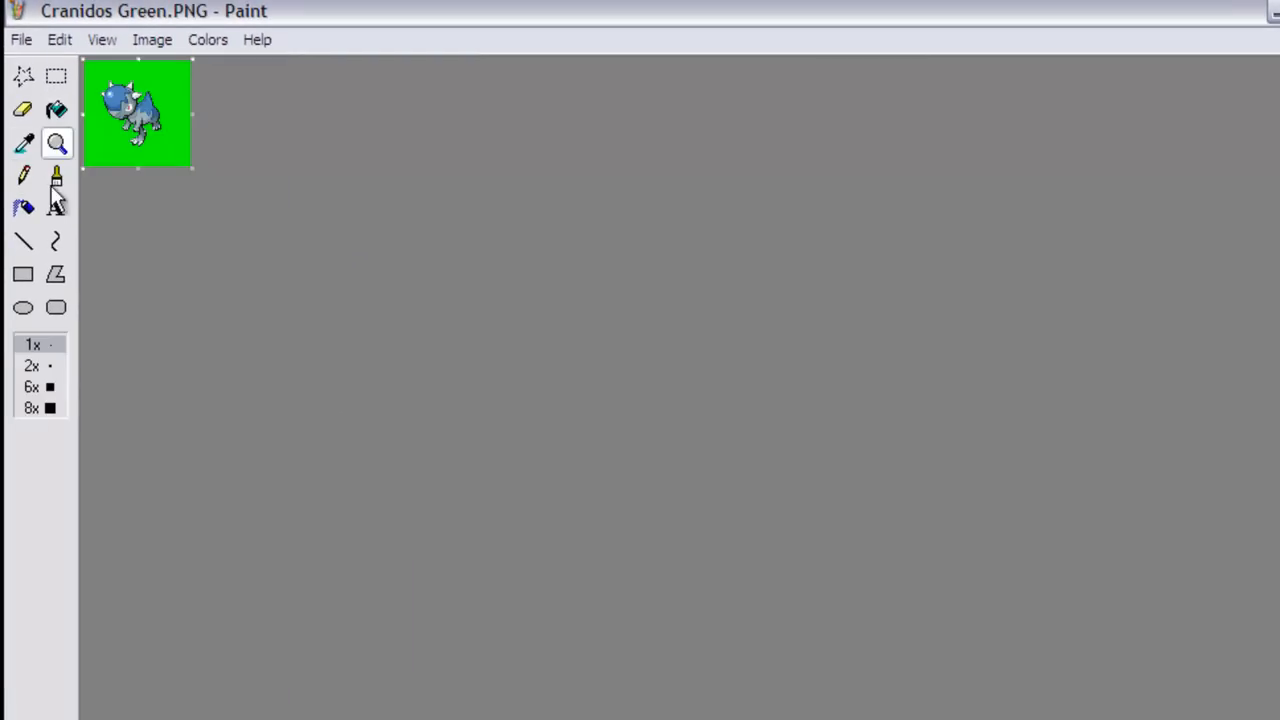
left_click(53, 386)
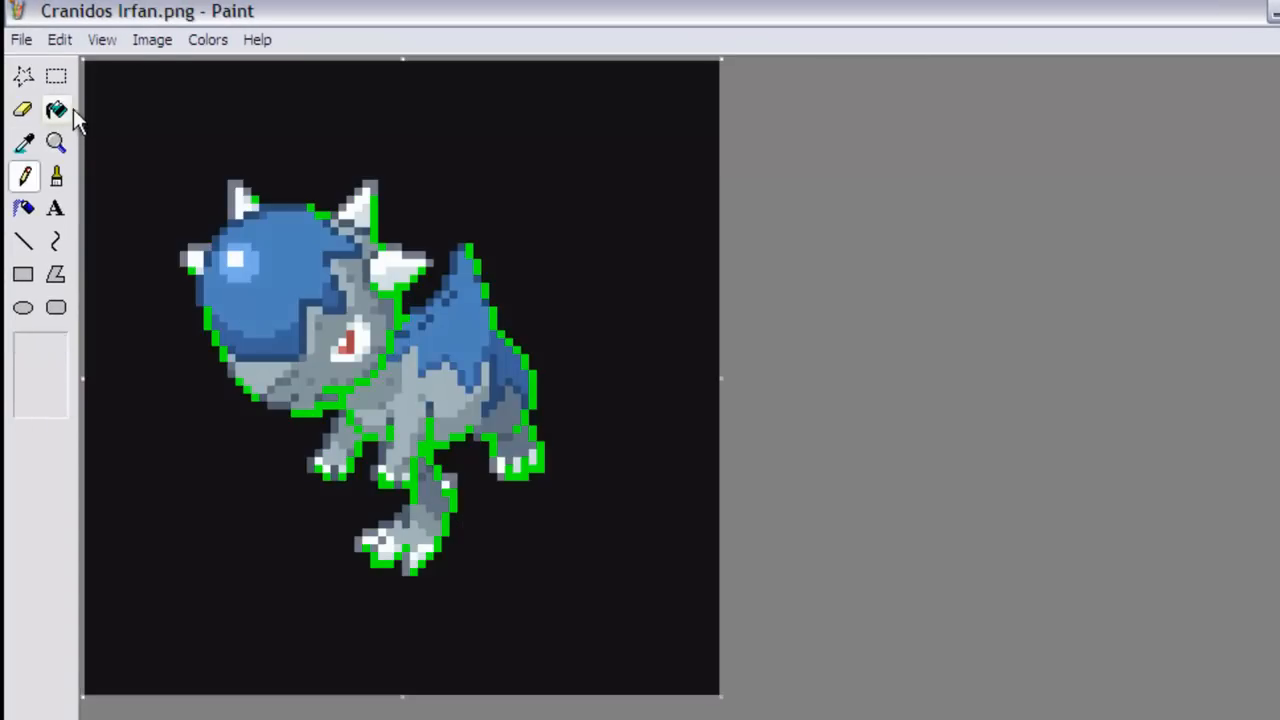
left_click(141, 39)
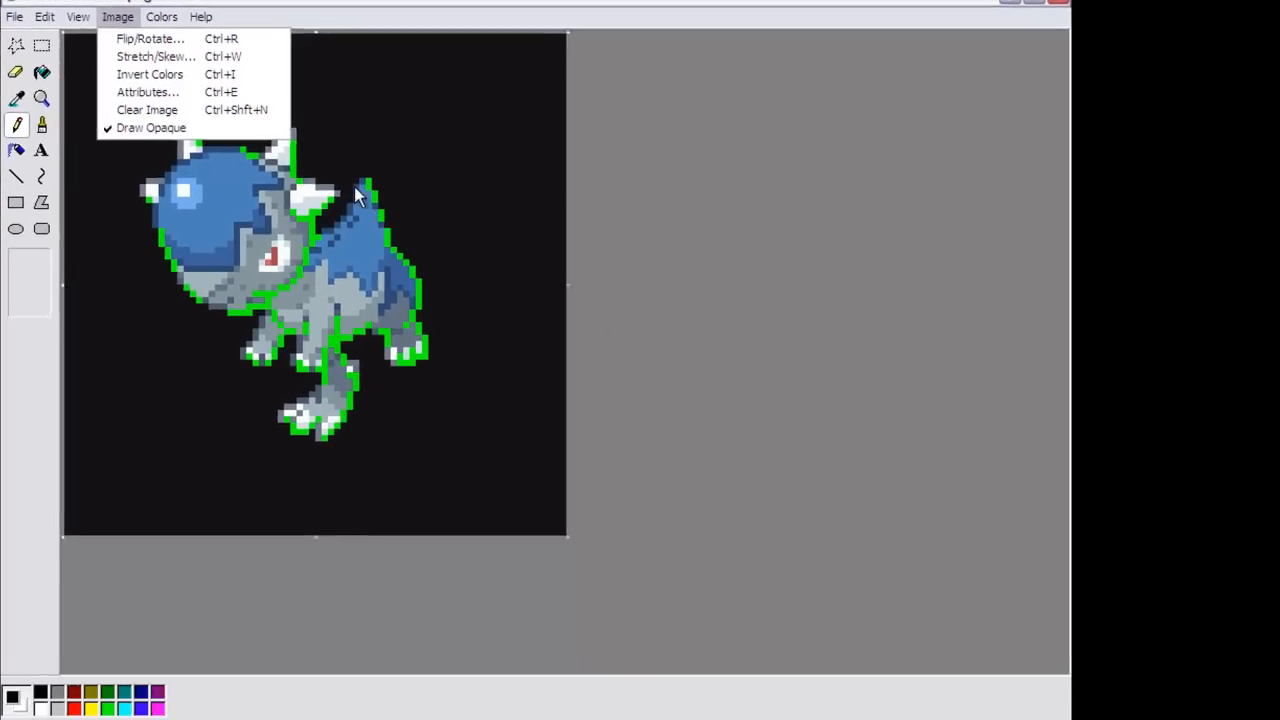
left_click(1022, 454)
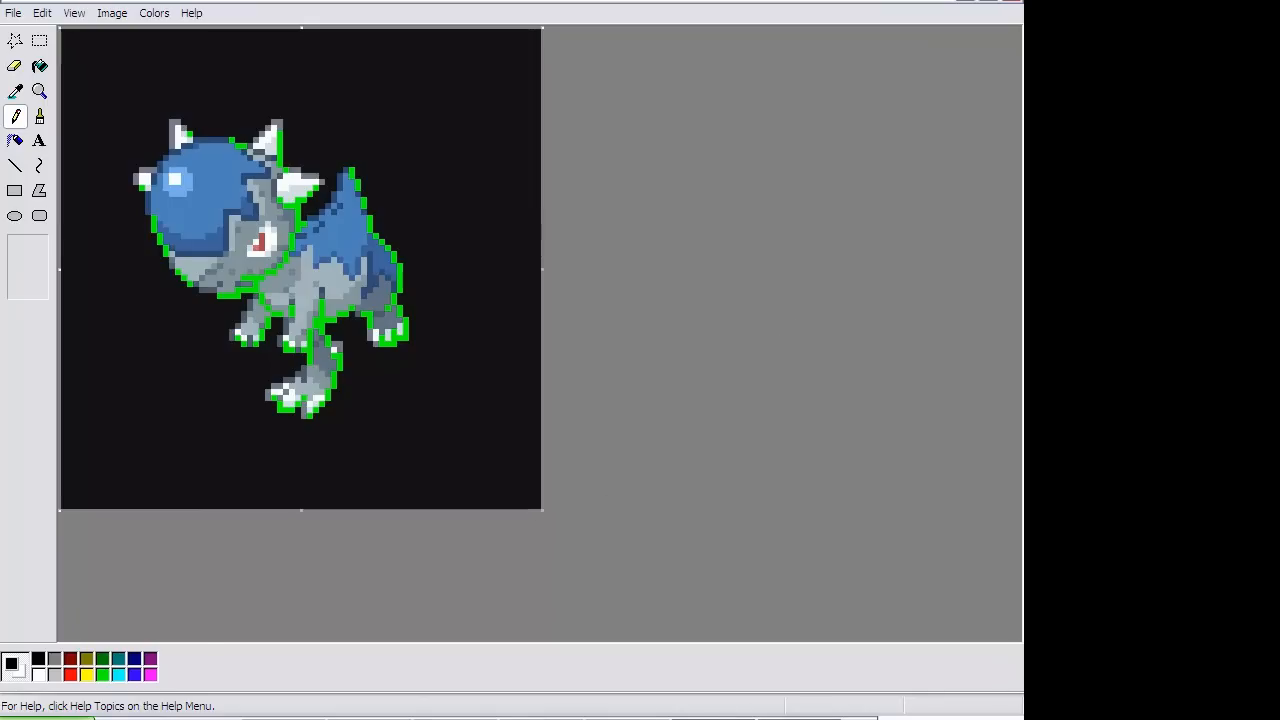
key("ctrl+Page_Down")
key("ctrl+Page_Up")
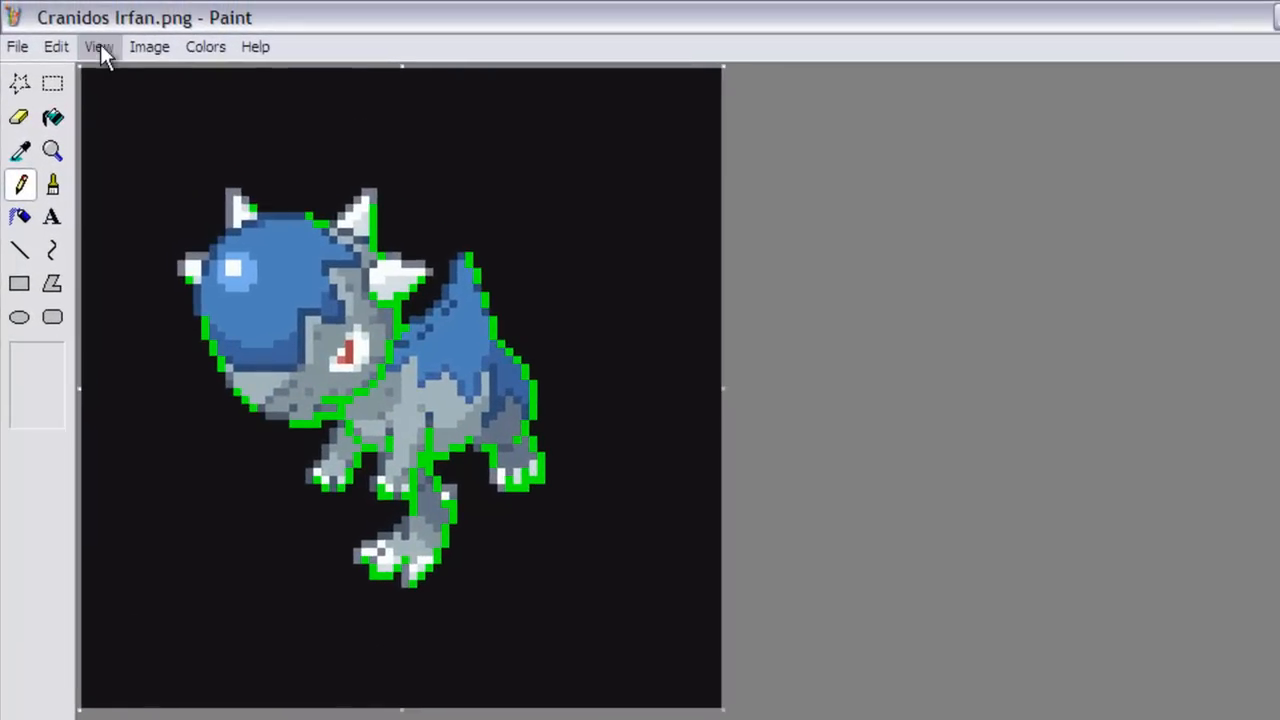
Stretch the Cranidos Irfan image to 80% horizontally and 80% vertically.
left_click(111, 13)
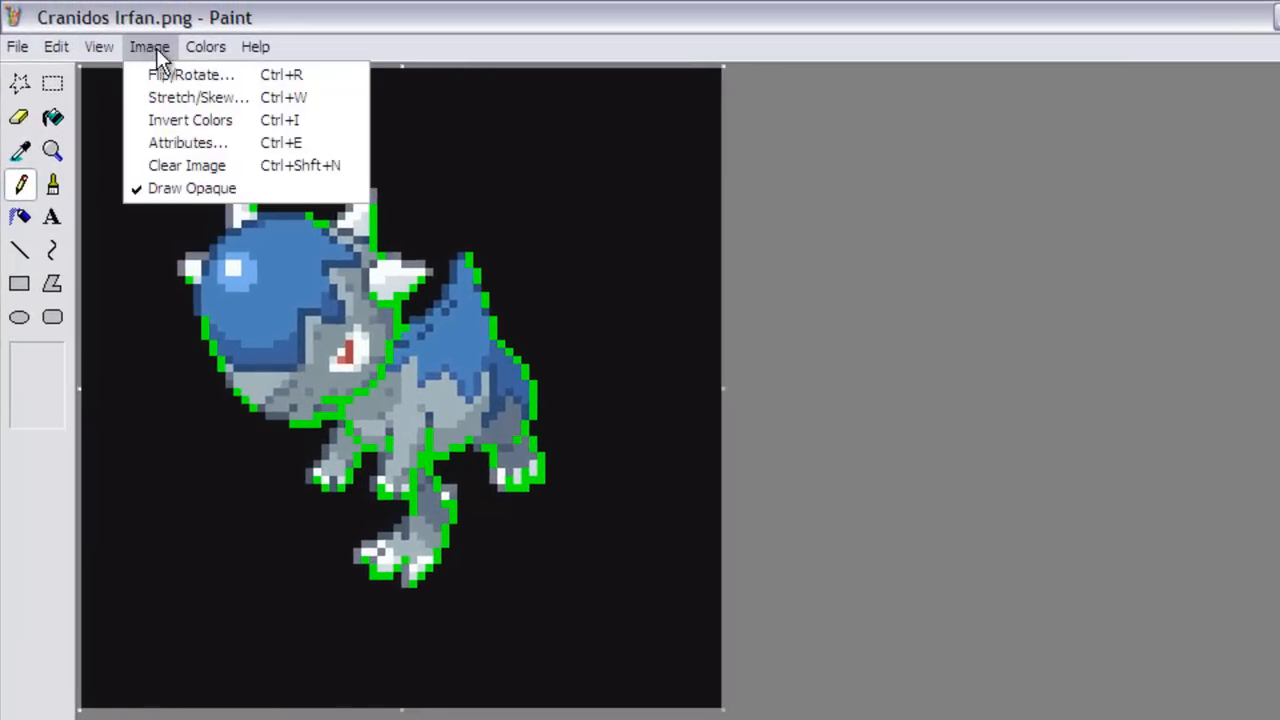
left_click(182, 99)
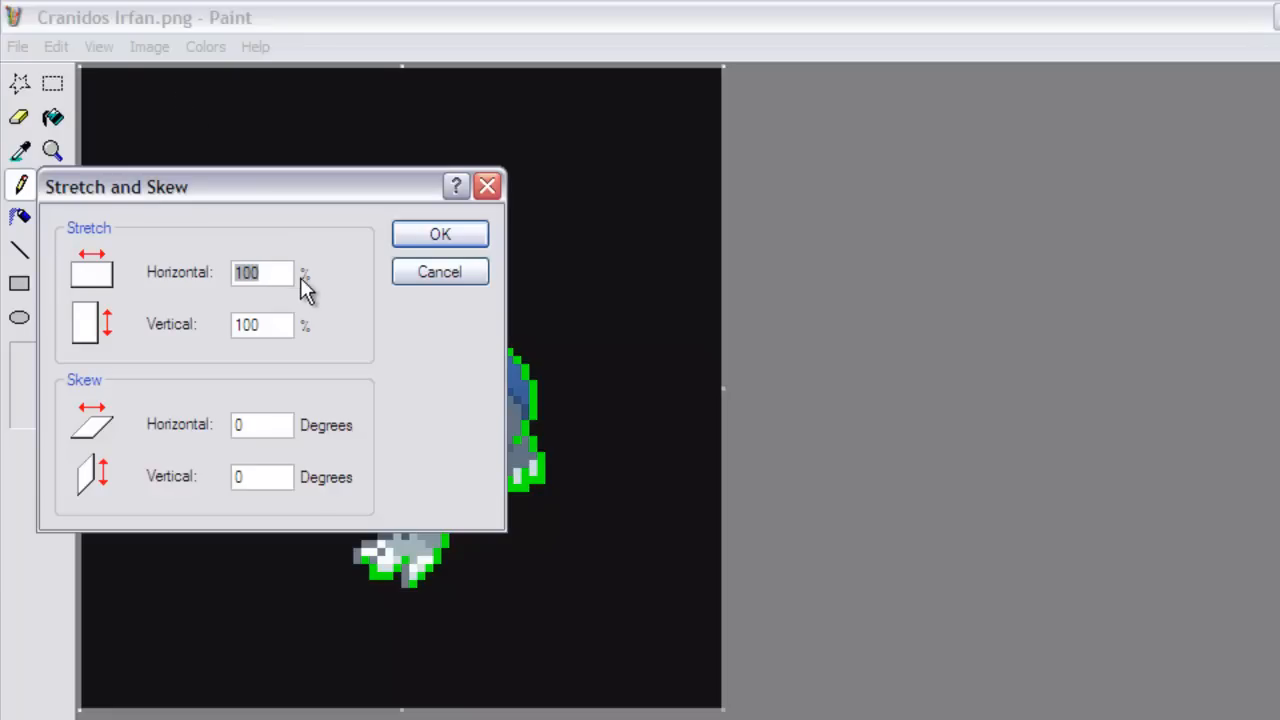
type("80")
double_click(264, 323)
type("80")
left_click(434, 240)
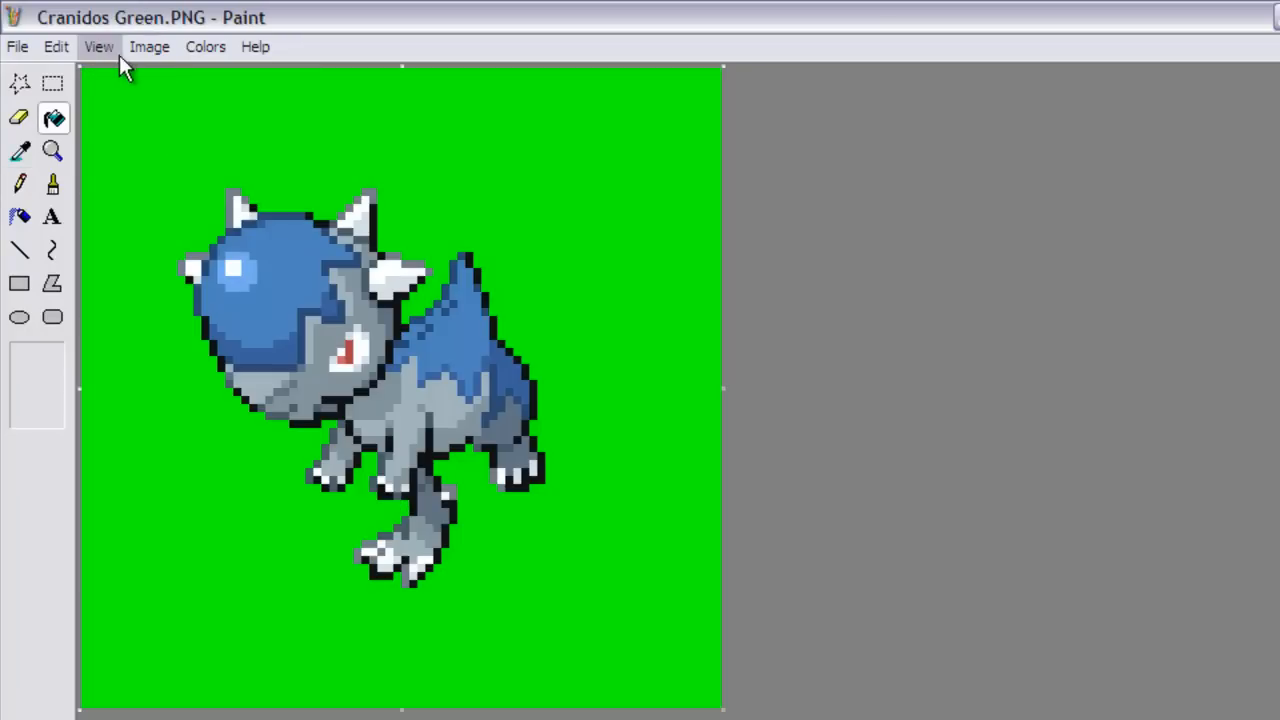
Switch to Cranidos Green and stretch it to 80% horizontally and 80% vertically as well.
left_click(136, 50)
left_click(160, 100)
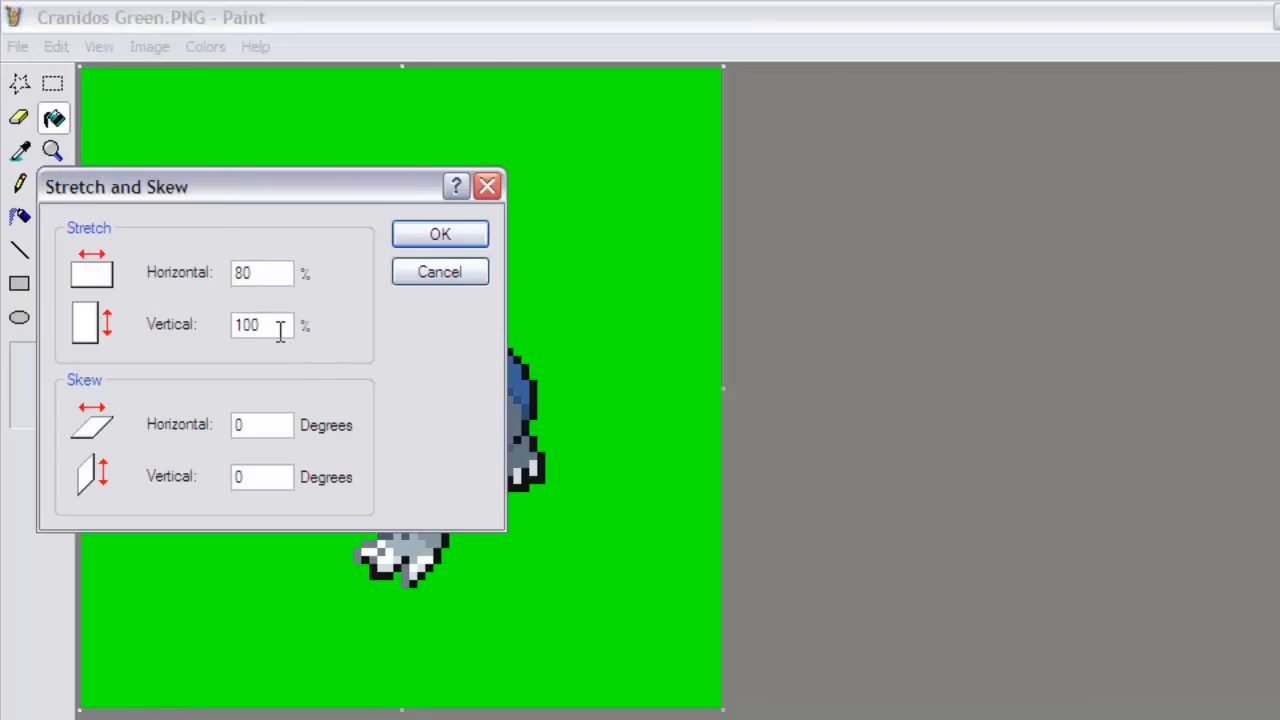
type("80")
left_click(477, 232)
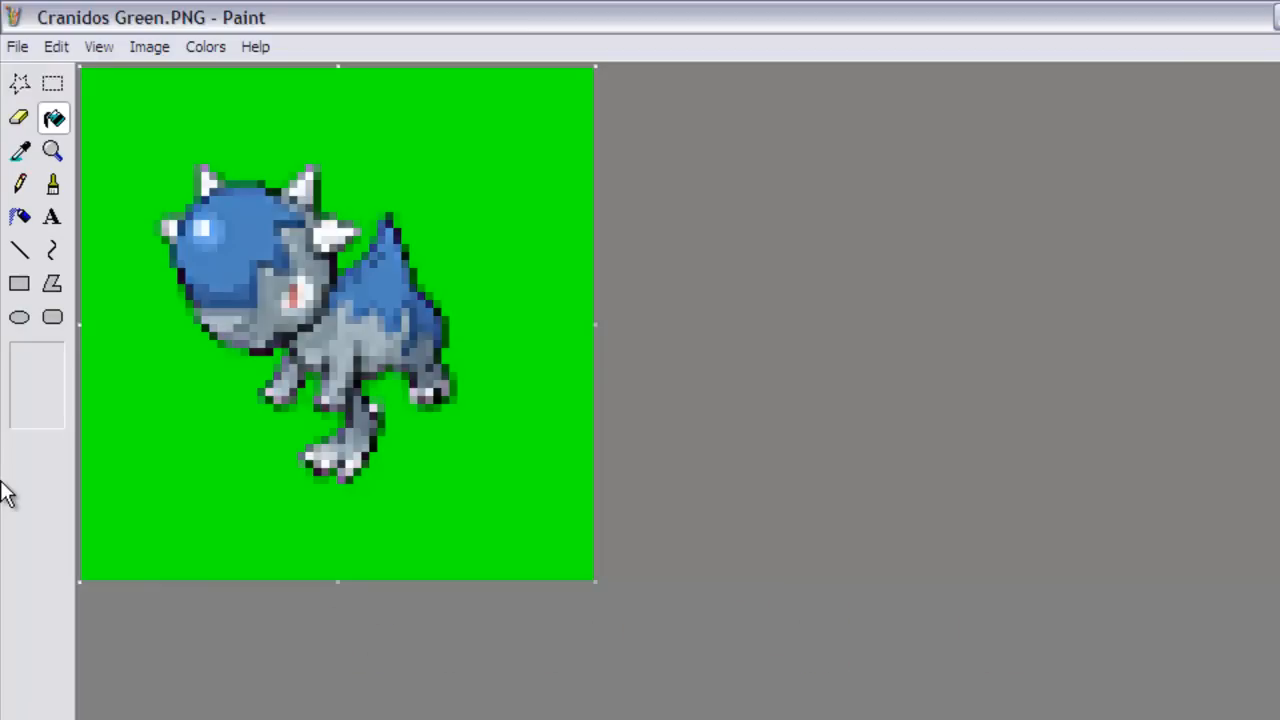
Copy the entire resized Cranidos Green image and paste it over the Cranidos Irfan canvas.
key("ctrl+a")
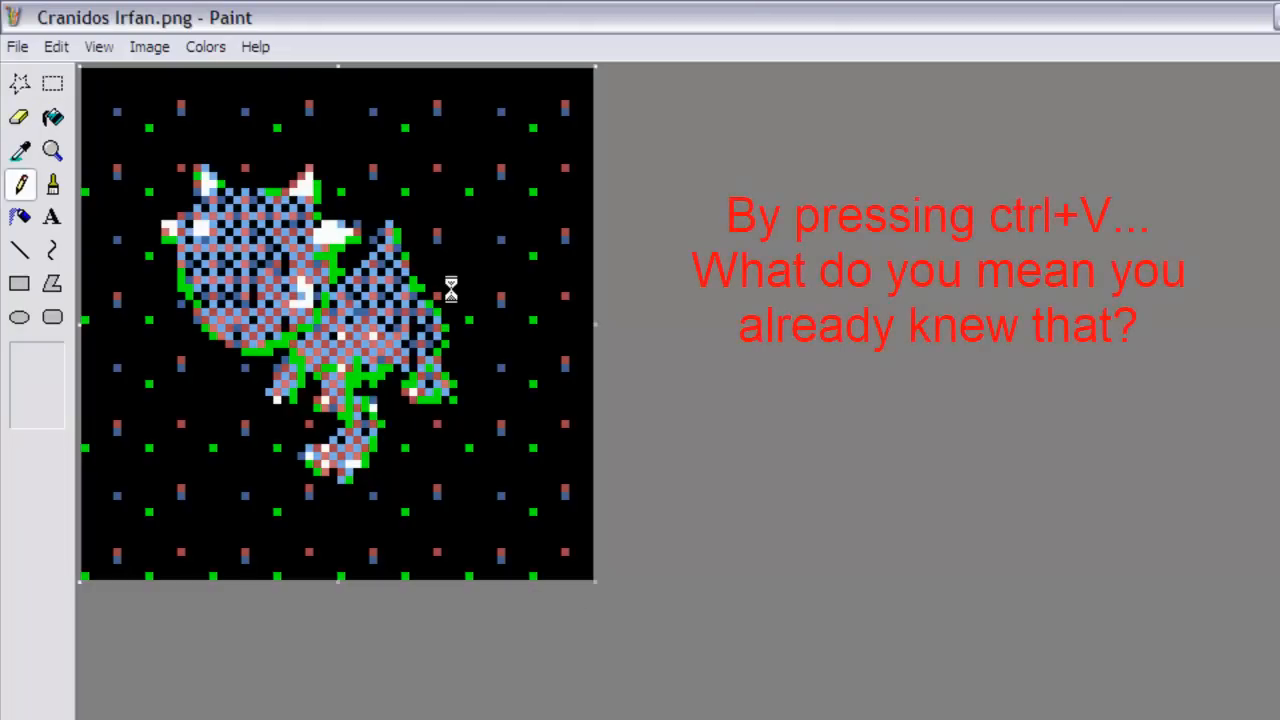
key("ctrl+v")
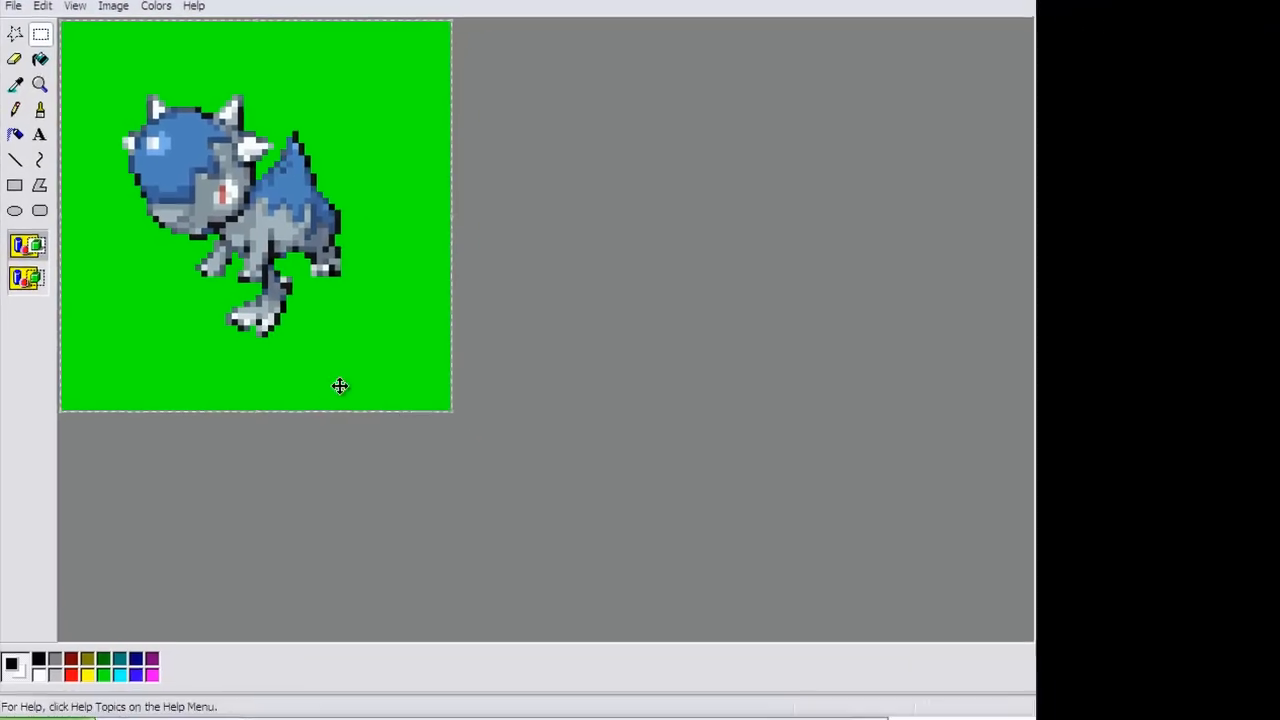
left_click(590, 716)
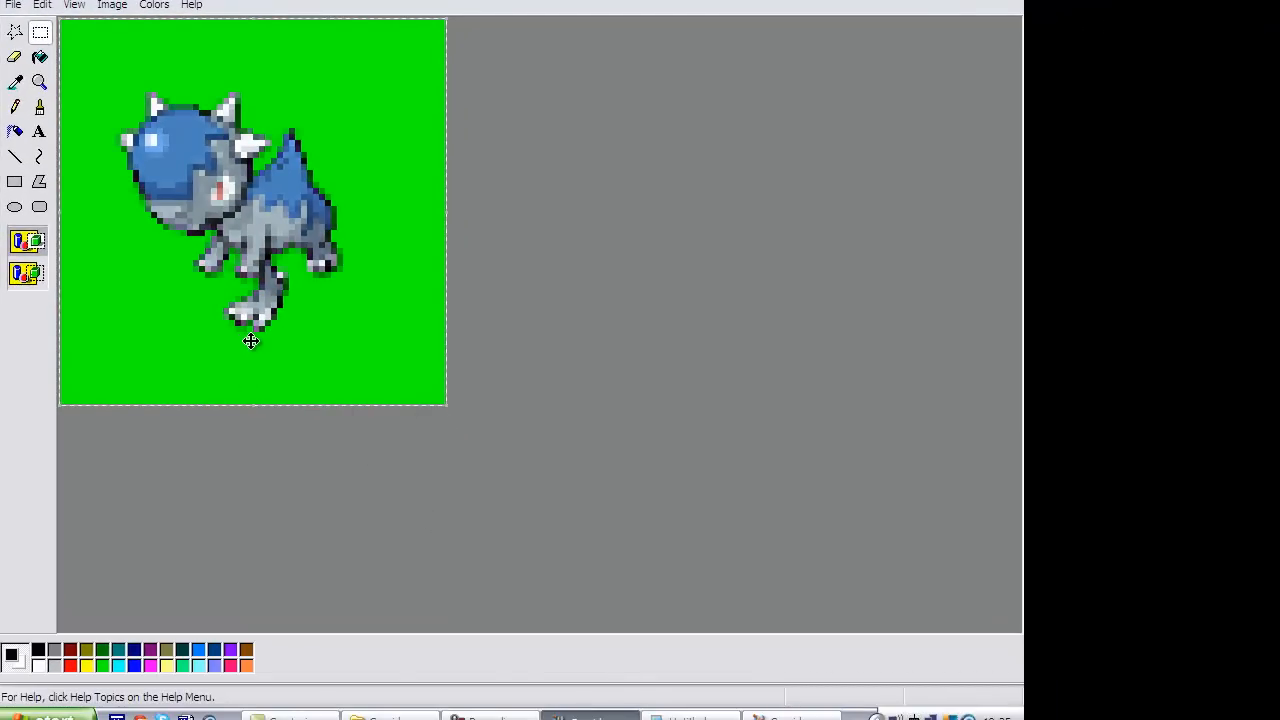
left_click(40, 88)
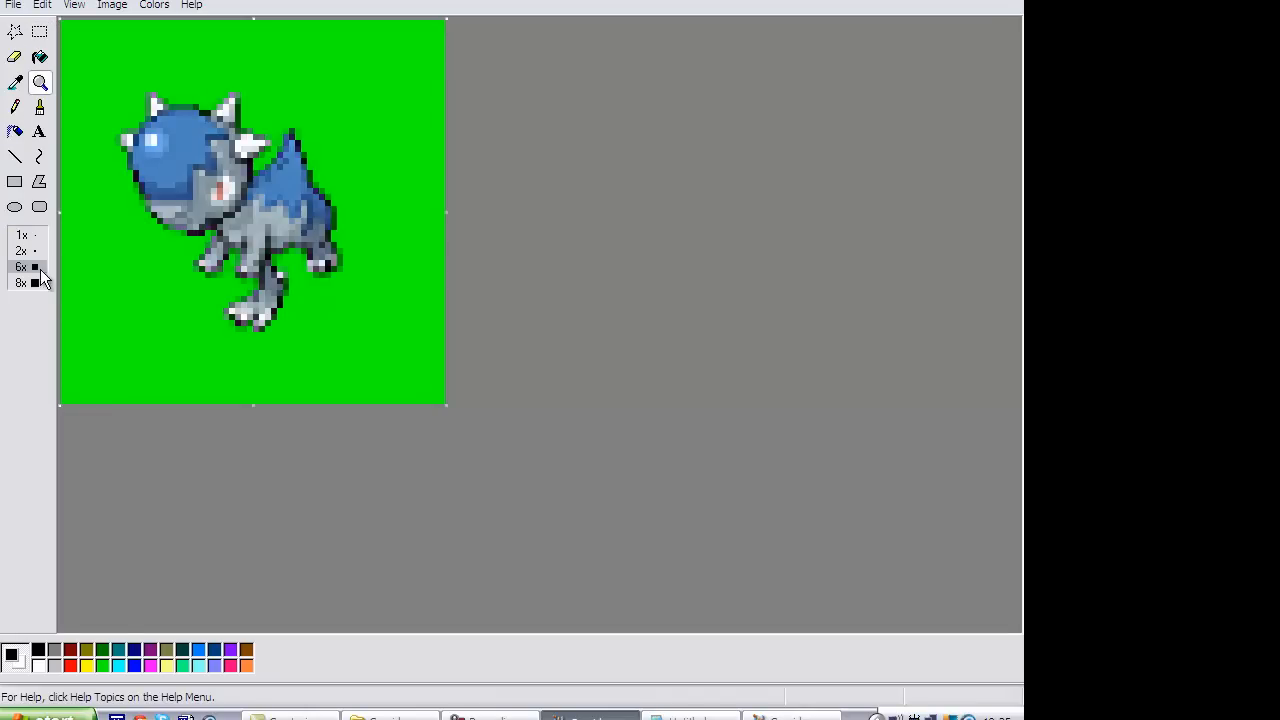
left_click(23, 285)
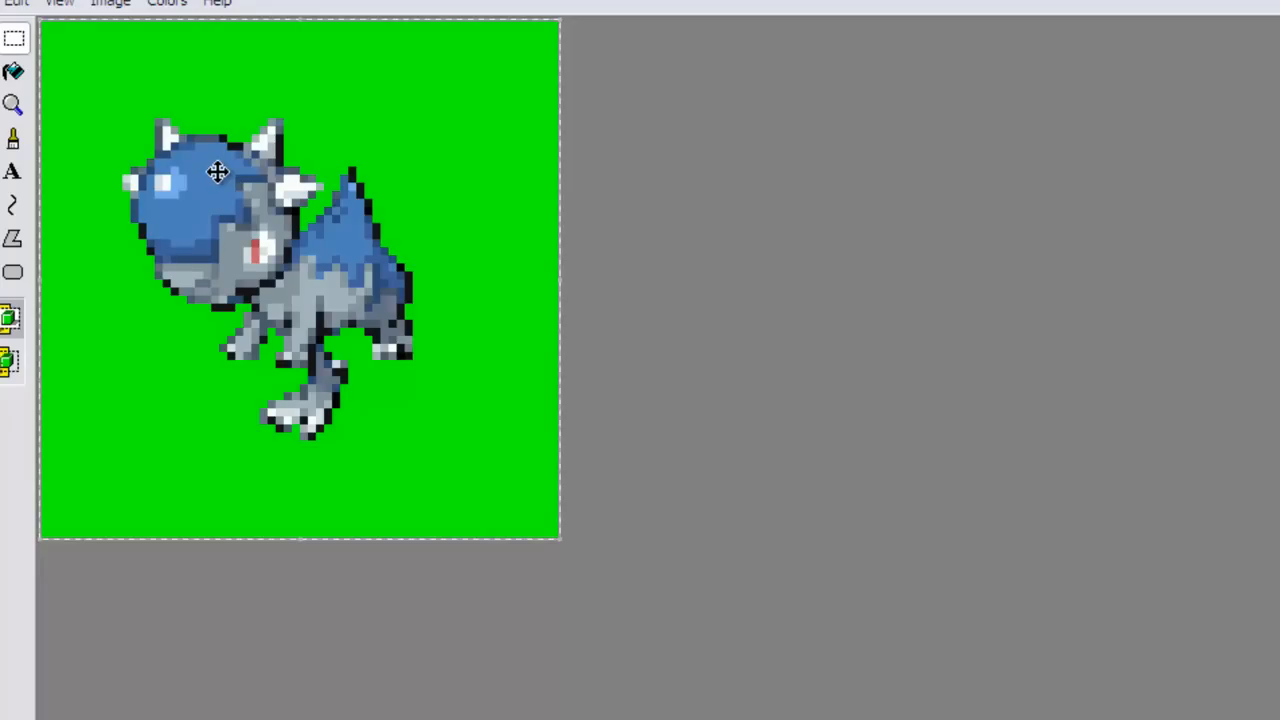
left_click(563, 465)
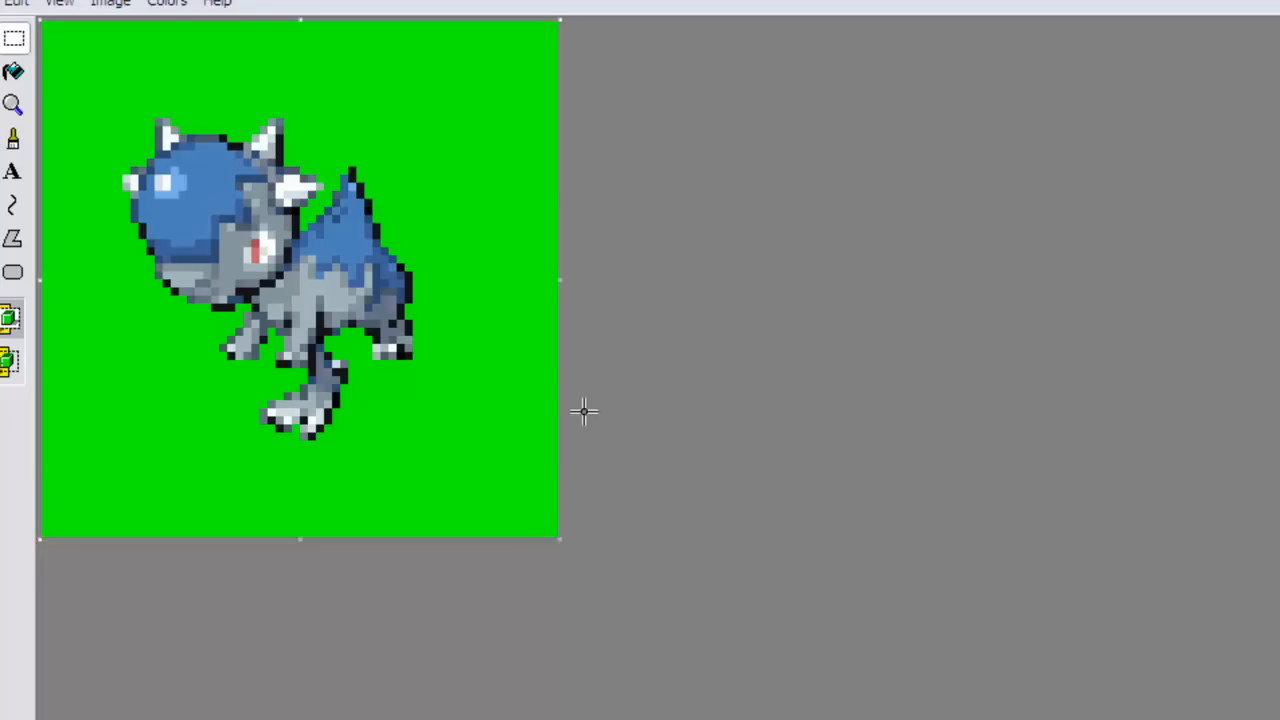
Save the pasted sprite as a new PNG named Cranidos Irfan 1 in the Cranidos Stuff folder.
left_click(0, 3)
left_click(1, 97)
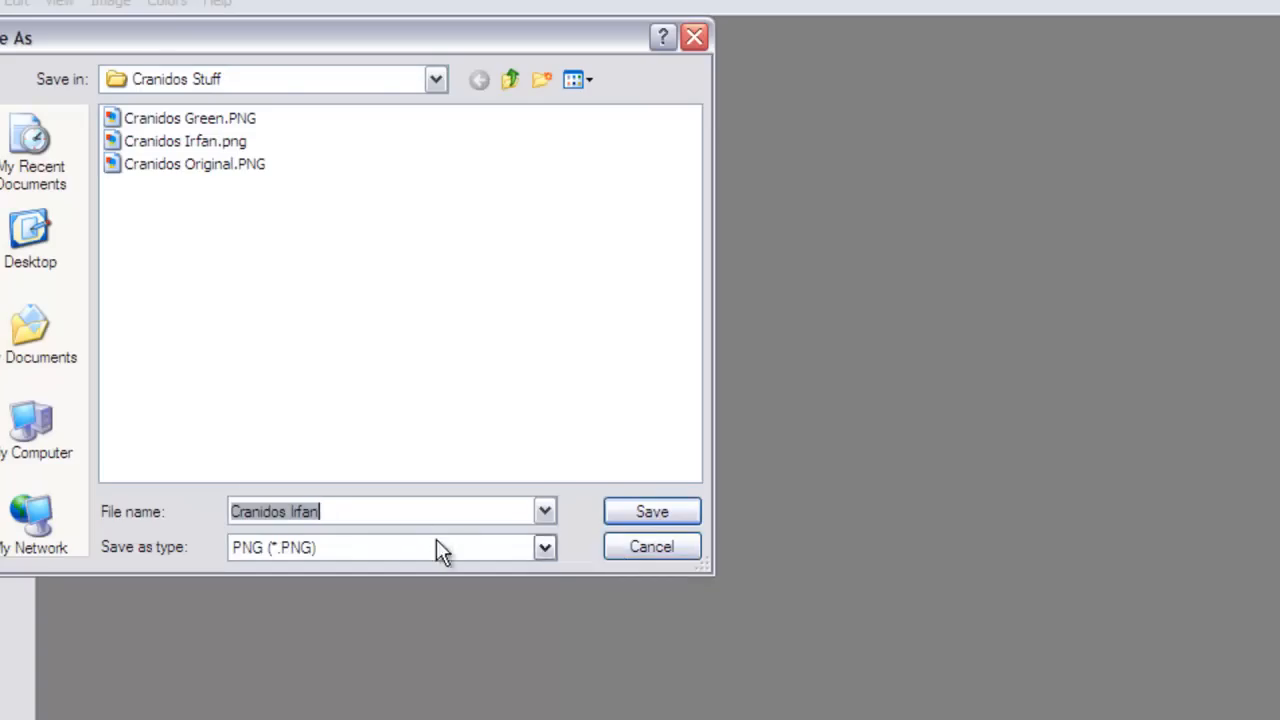
left_click(354, 511)
type("1")
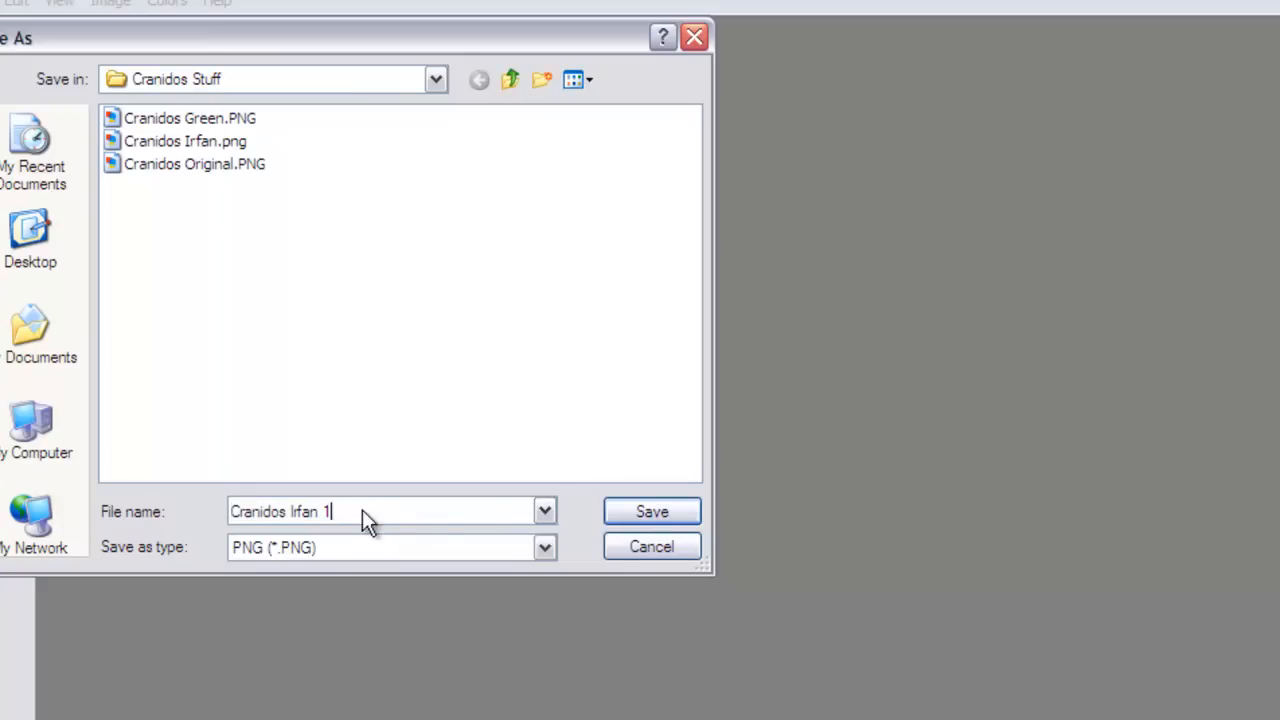
left_click(648, 516)
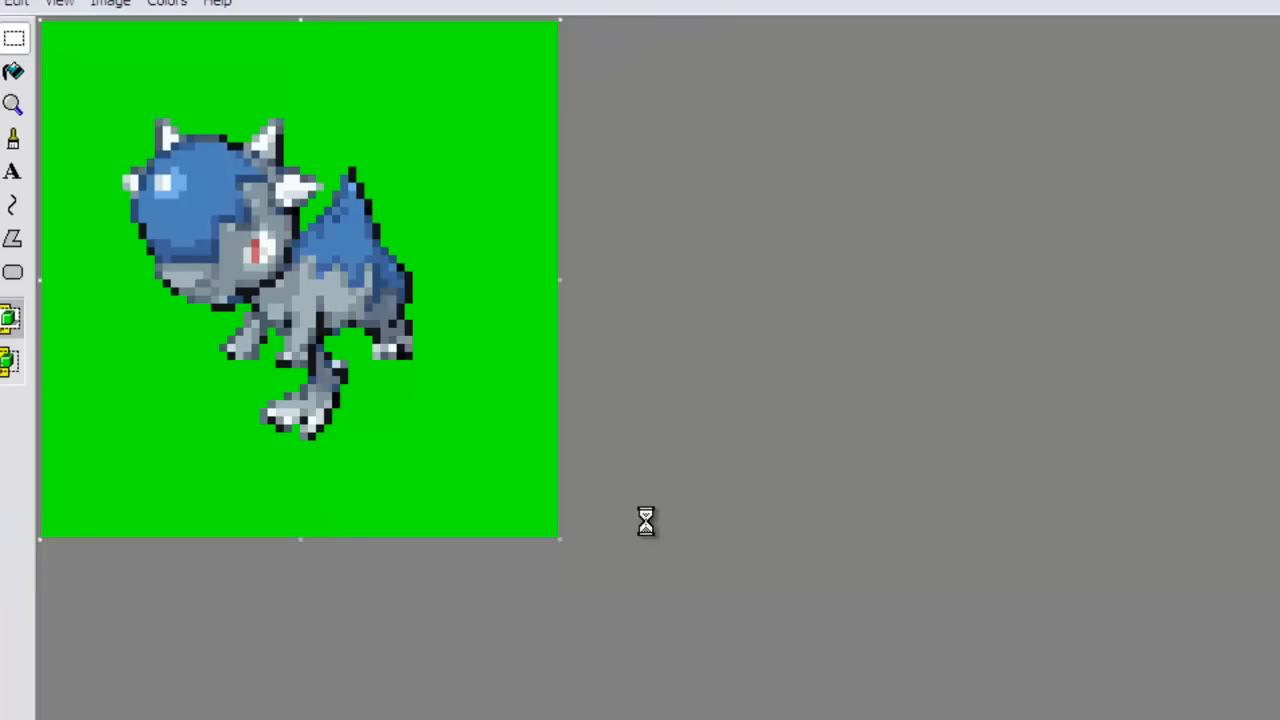